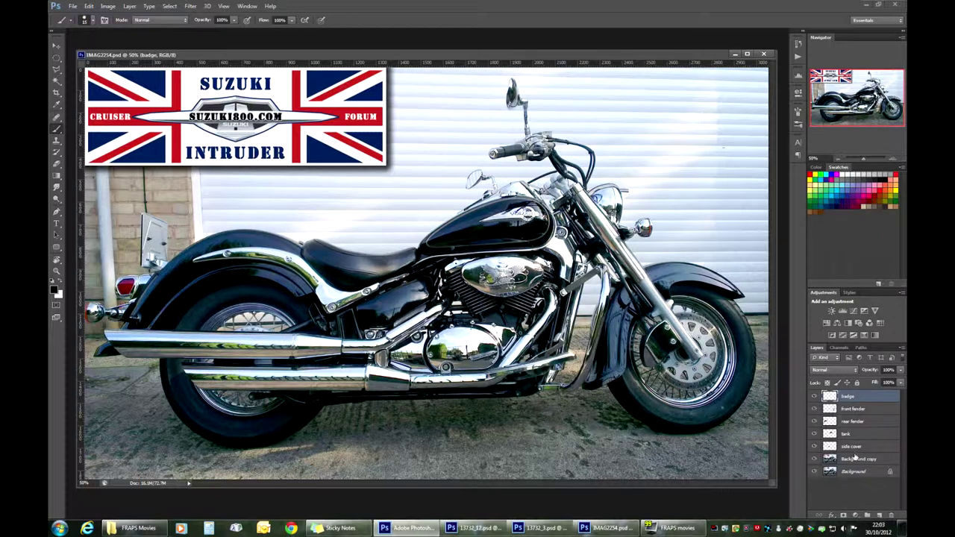
- Step through the tank, side cover, rear fender, front fender and badge layers
click(849, 436)
click(846, 449)
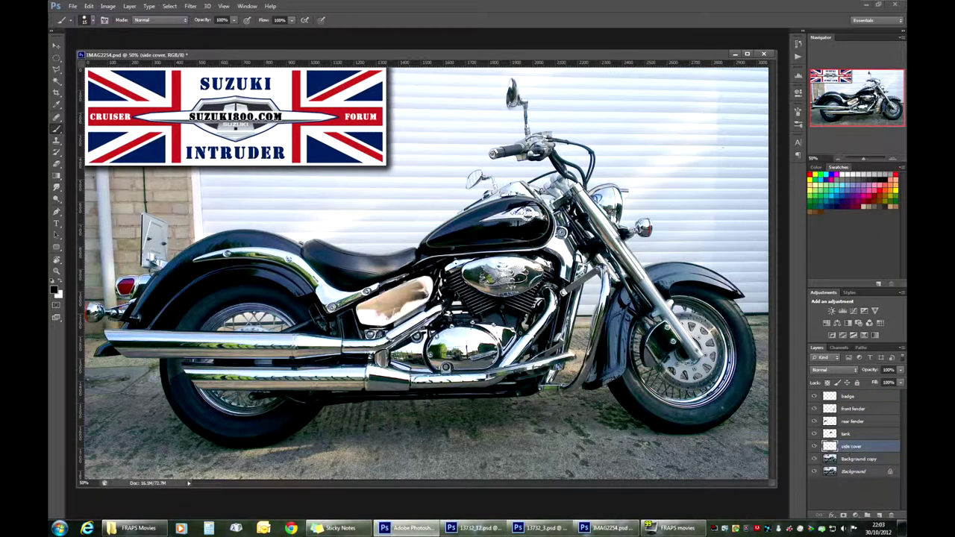
click(849, 422)
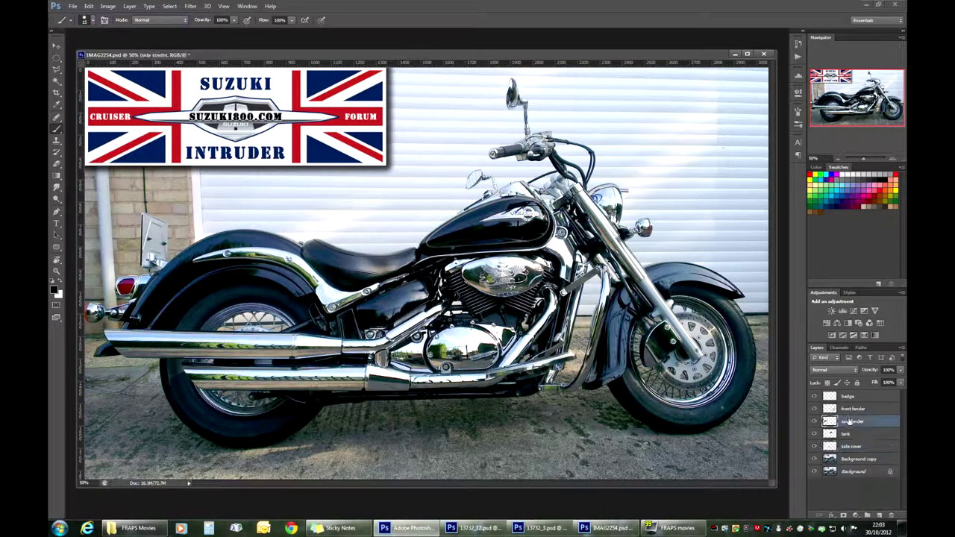
click(850, 409)
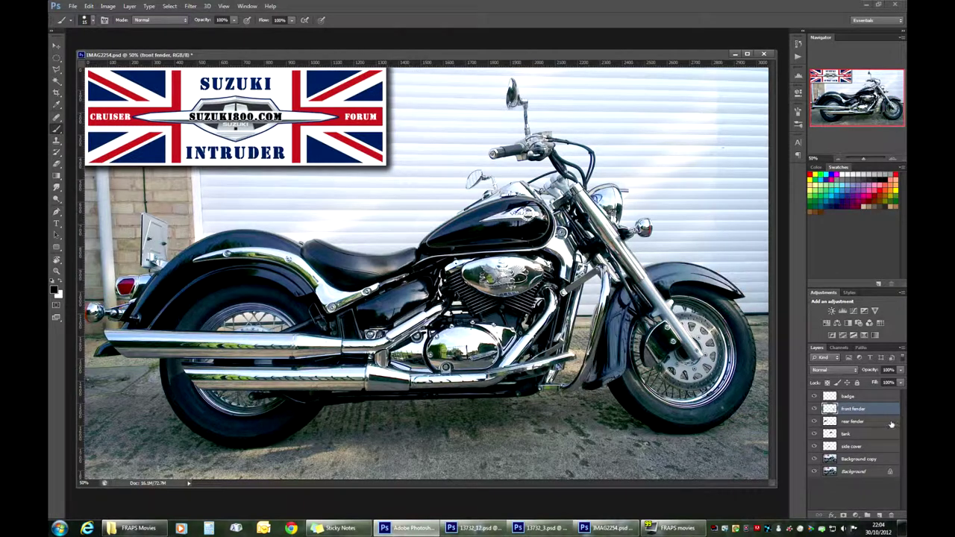
click(847, 398)
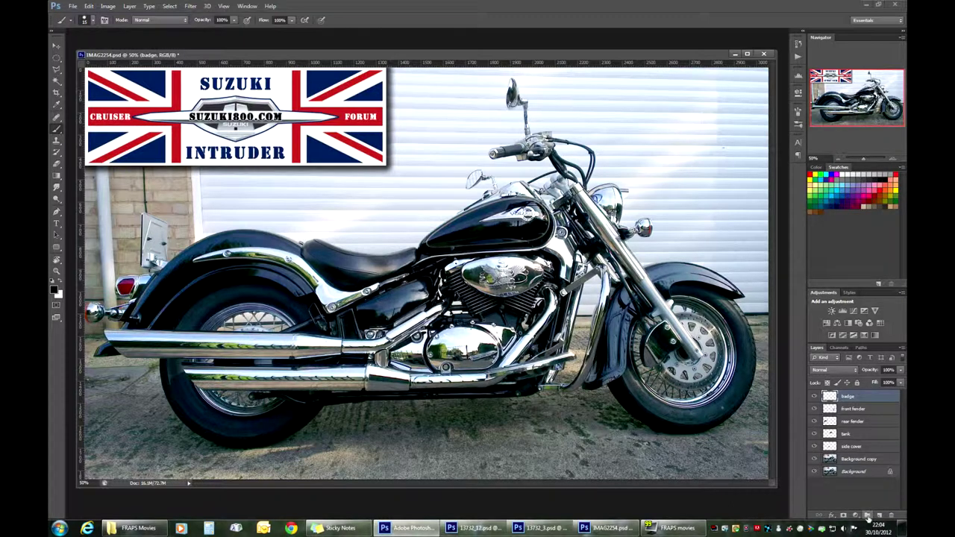
- Create a new layer group named 'parts'
click(867, 517)
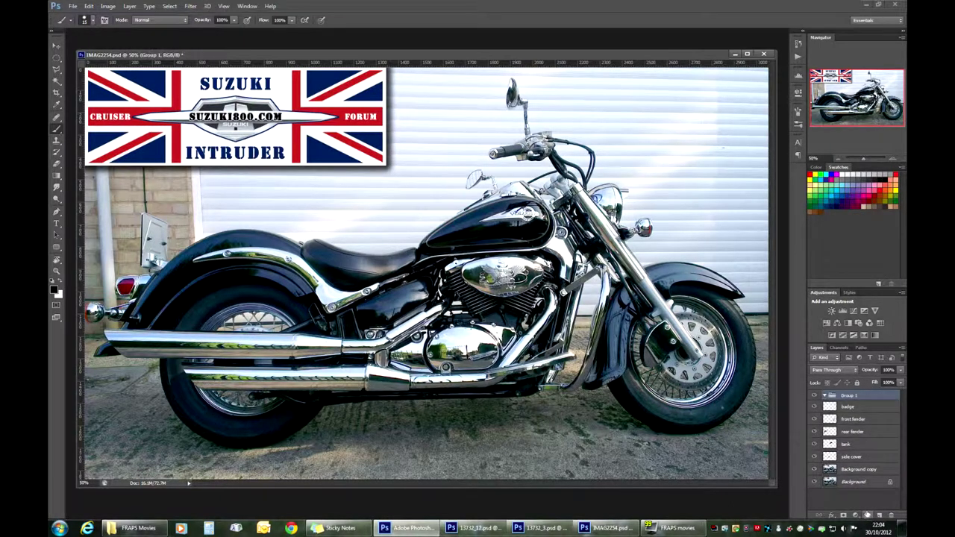
double_click(851, 396)
text(parts)
key(Return)
- Move the five layers from badge to side cover into the parts group
click(854, 409)
shift+click(855, 462)
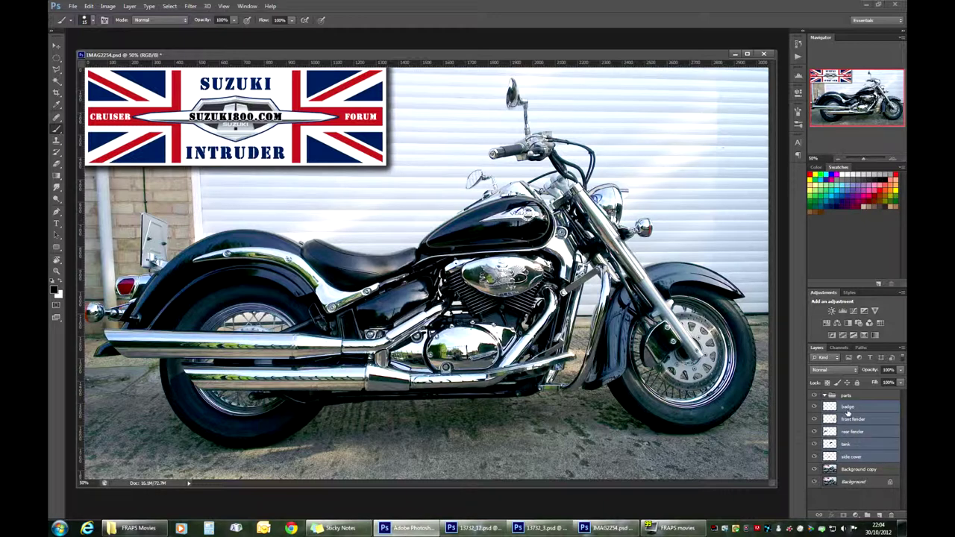
drag(848, 411, 848, 397)
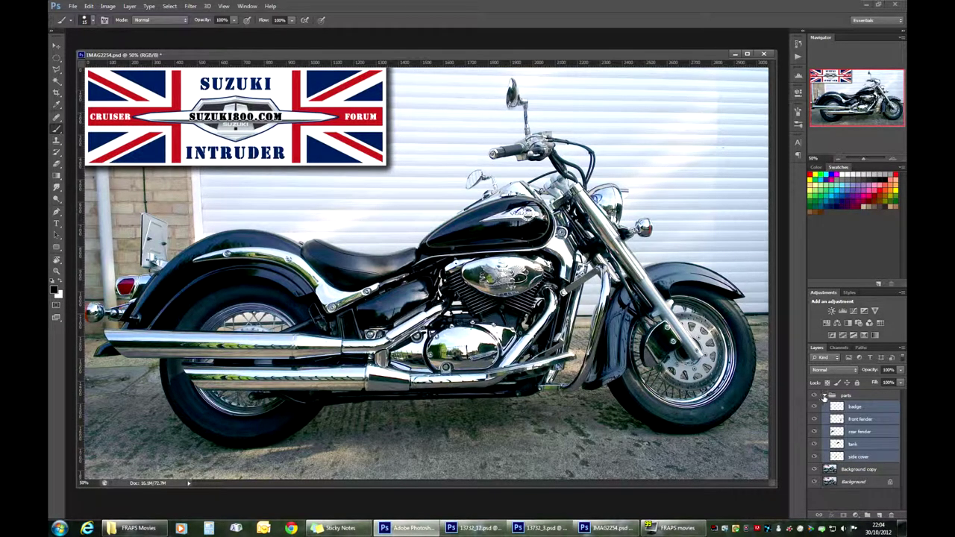
click(824, 396)
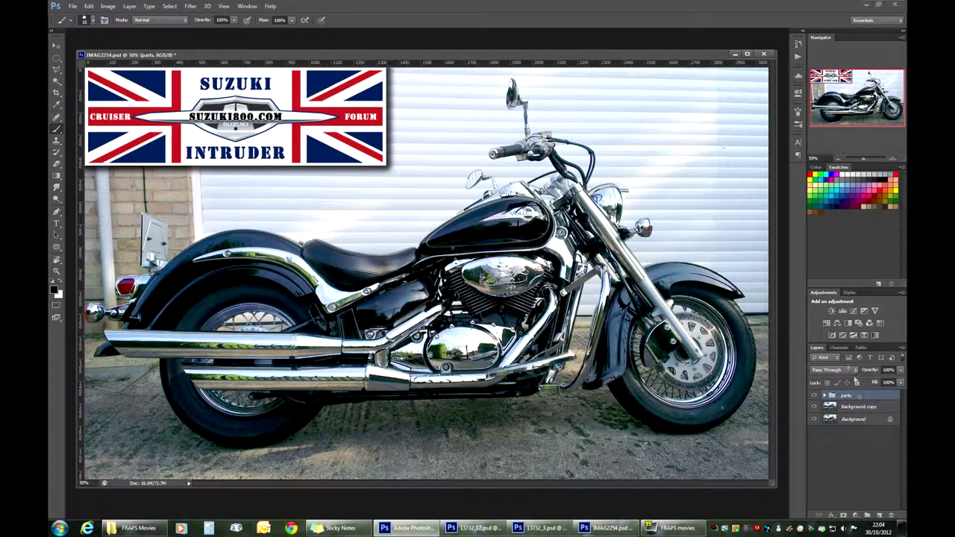
click(824, 395)
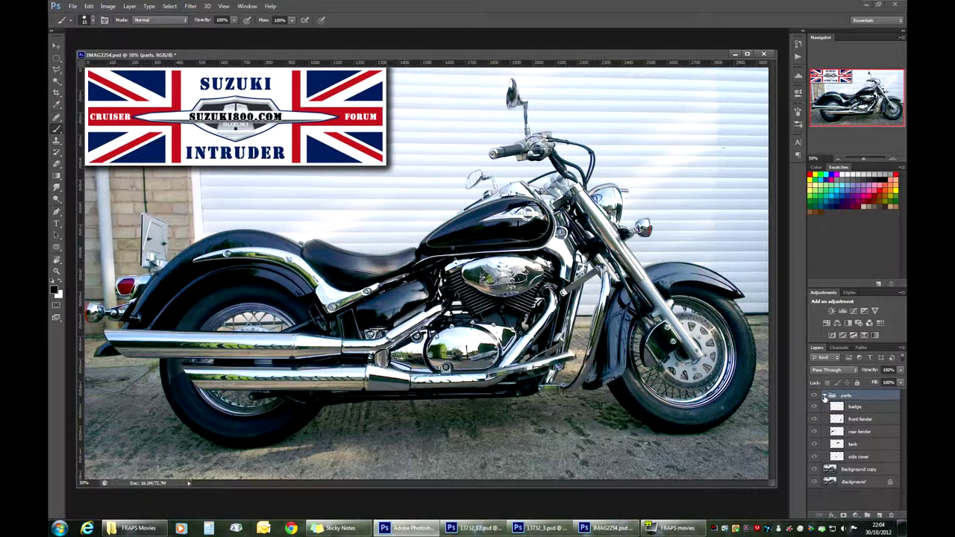
click(823, 395)
click(824, 396)
click(824, 395)
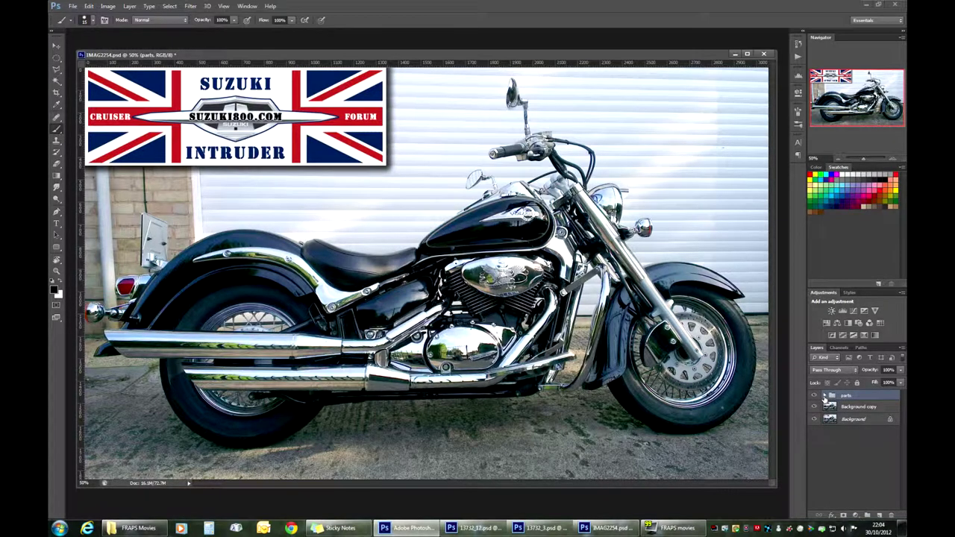
click(824, 397)
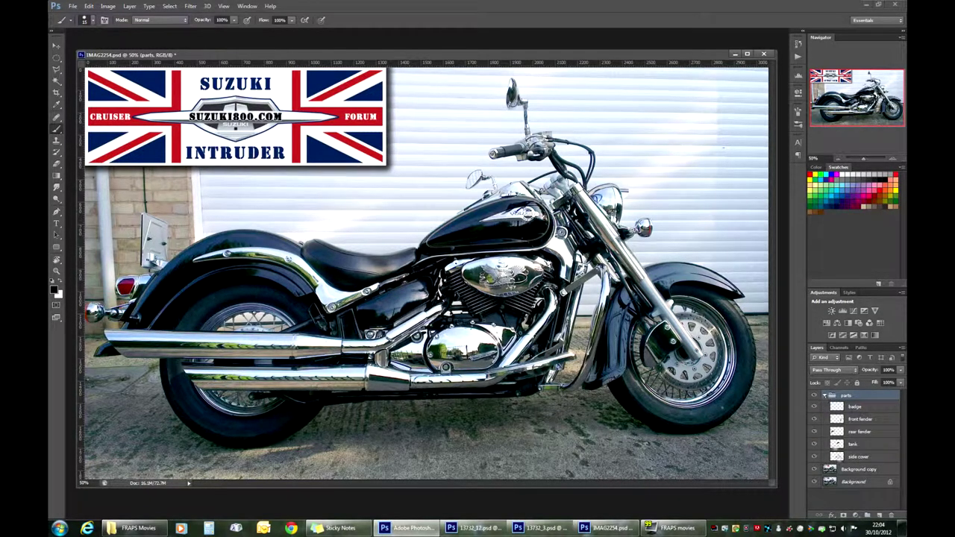
- Zoom to 100% with the Navigator and frame the fuel tank and handlebars
click(894, 159)
click(894, 158)
drag(854, 113, 869, 95)
click(894, 158)
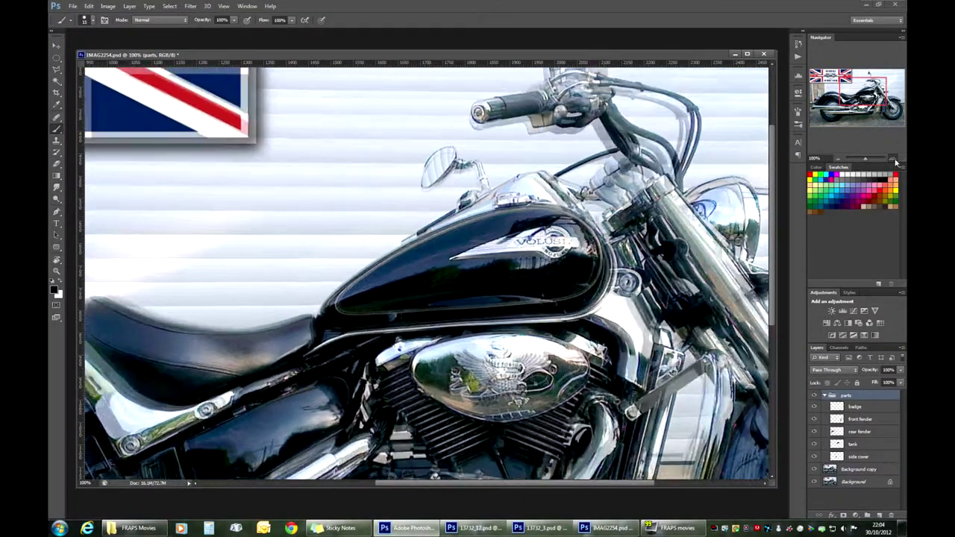
drag(858, 99, 861, 98)
click(838, 159)
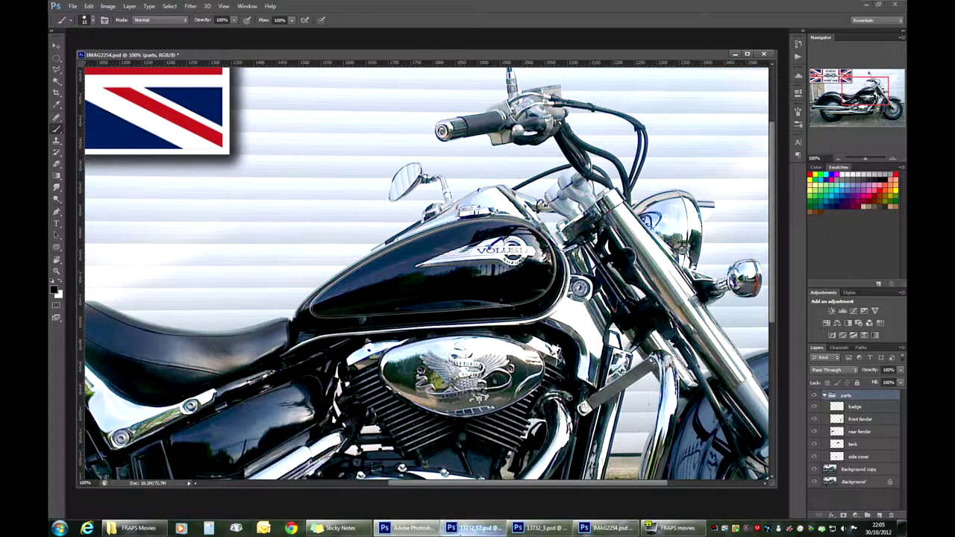
- Open the red fender (13732_3.psd) and flame tank (13732_12.psd) documents from the taskbar
click(540, 528)
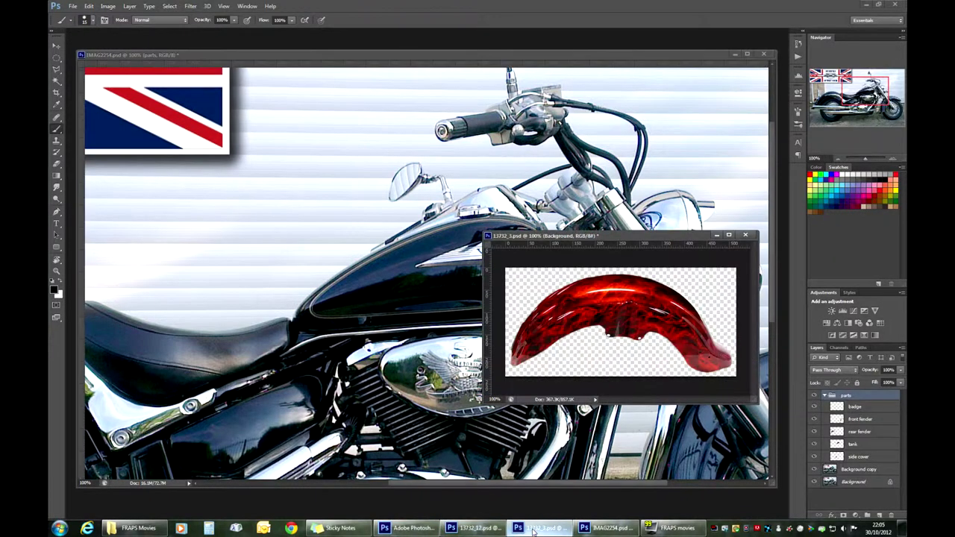
click(630, 524)
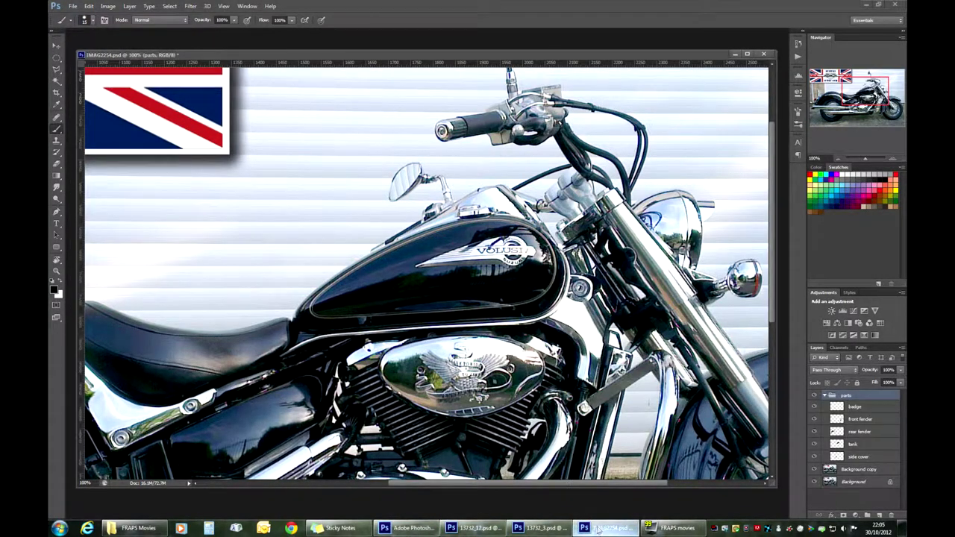
click(541, 527)
click(477, 527)
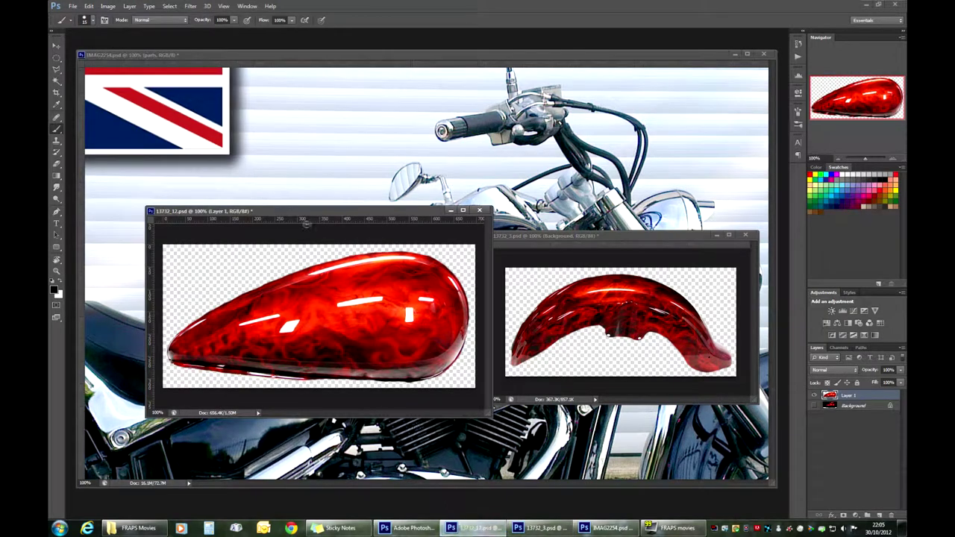
- Arrange the tank and fender windows, then bring 13732_12.psd back to the front
drag(306, 212, 287, 207)
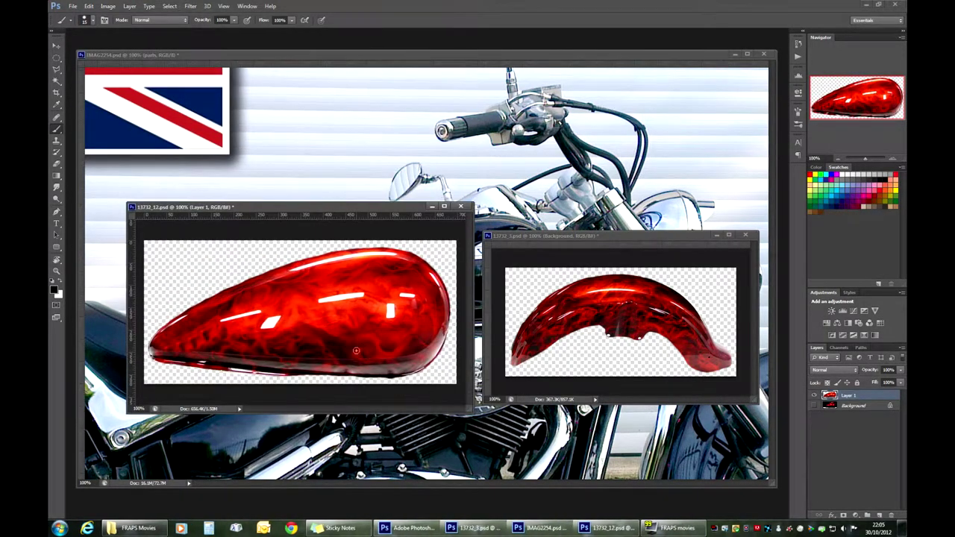
mouse_move(615, 237)
mouse_down()
mouse_move(604, 222)
mouse_move(609, 234)
mouse_up()
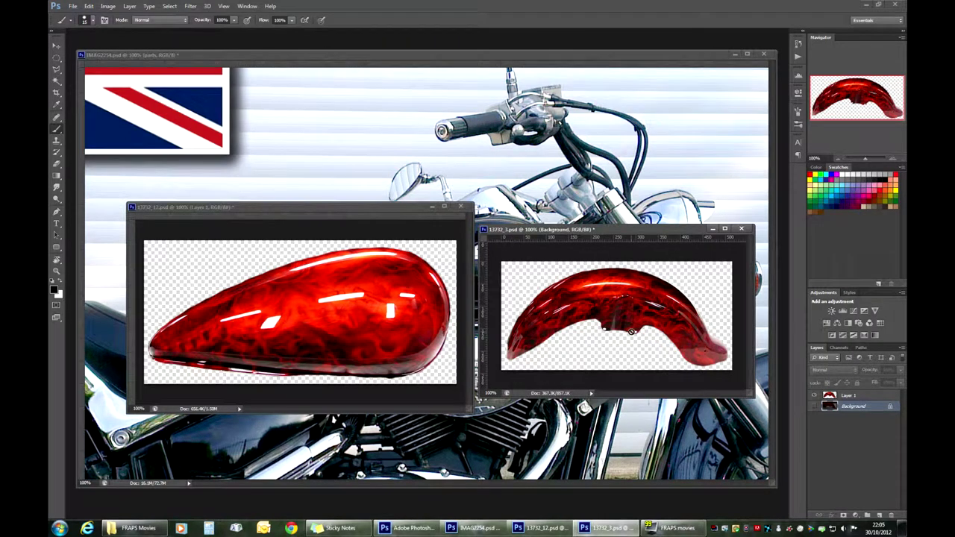
drag(311, 208, 308, 146)
drag(624, 231, 625, 257)
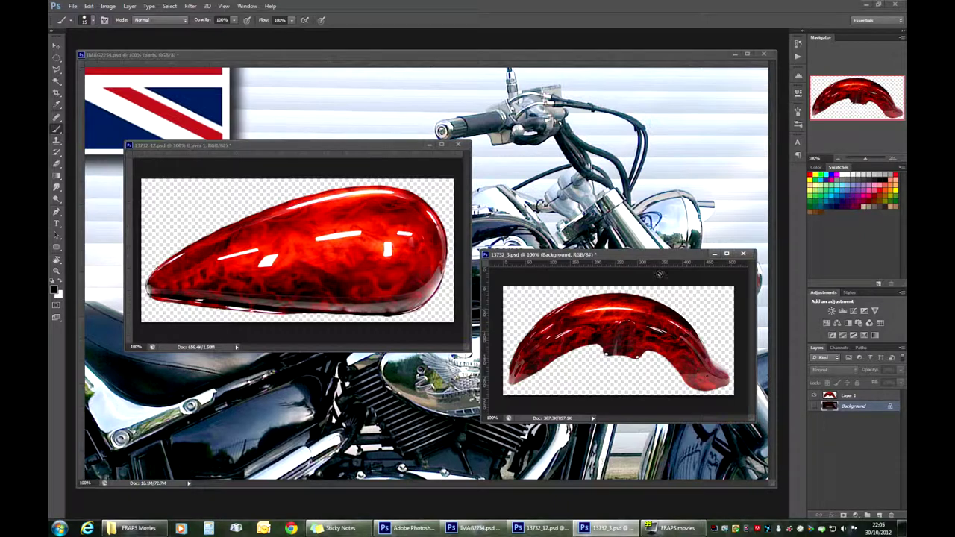
click(499, 57)
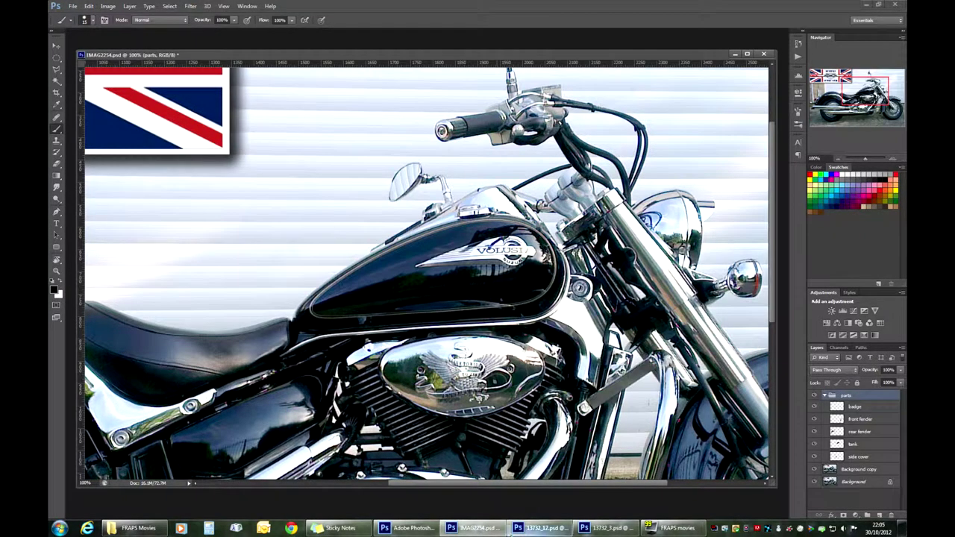
click(537, 528)
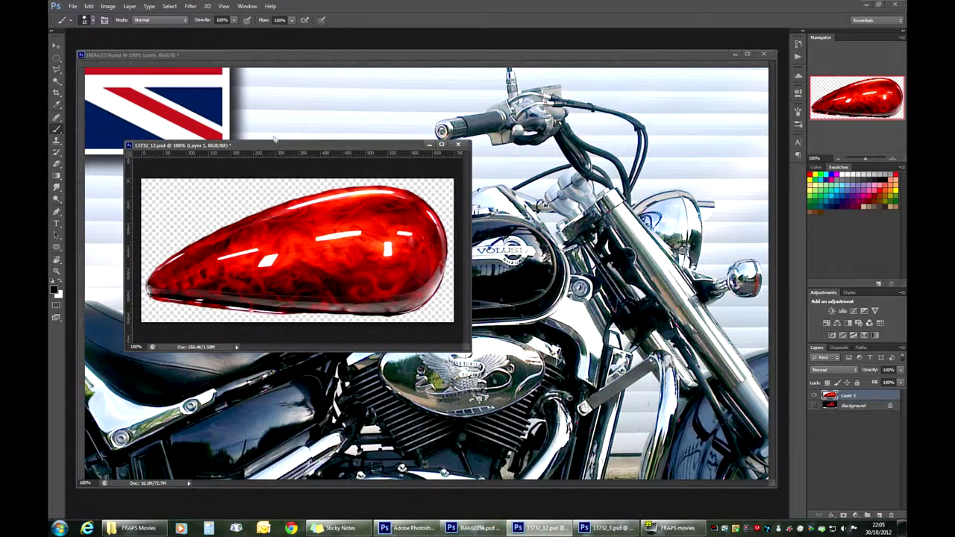
- Move the 13732_12.psd window over the bike, keeping its Background layer hidden
drag(280, 145, 490, 199)
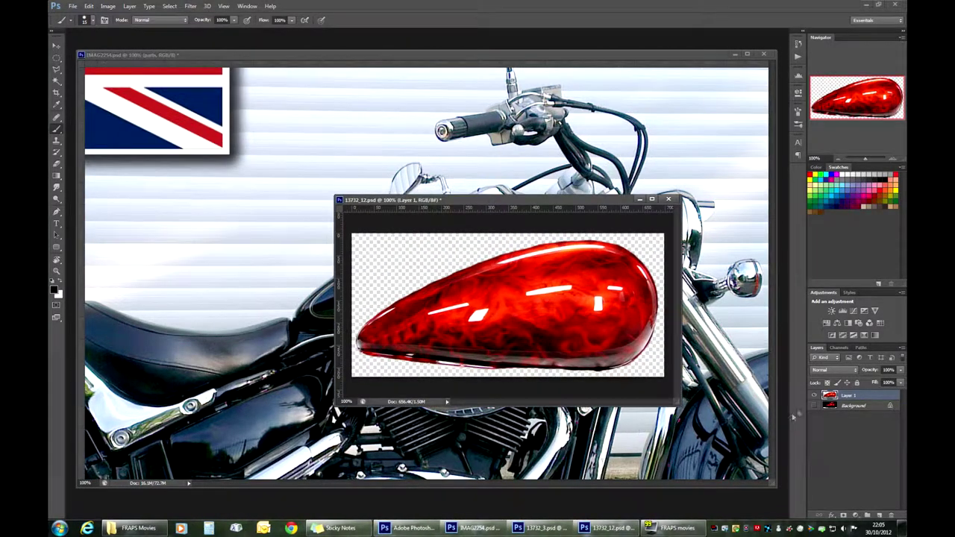
click(814, 405)
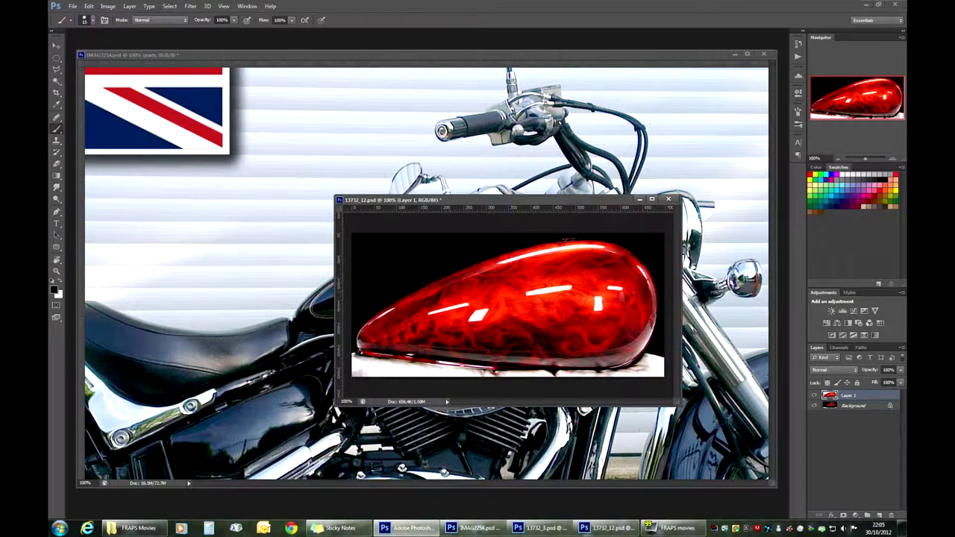
click(814, 405)
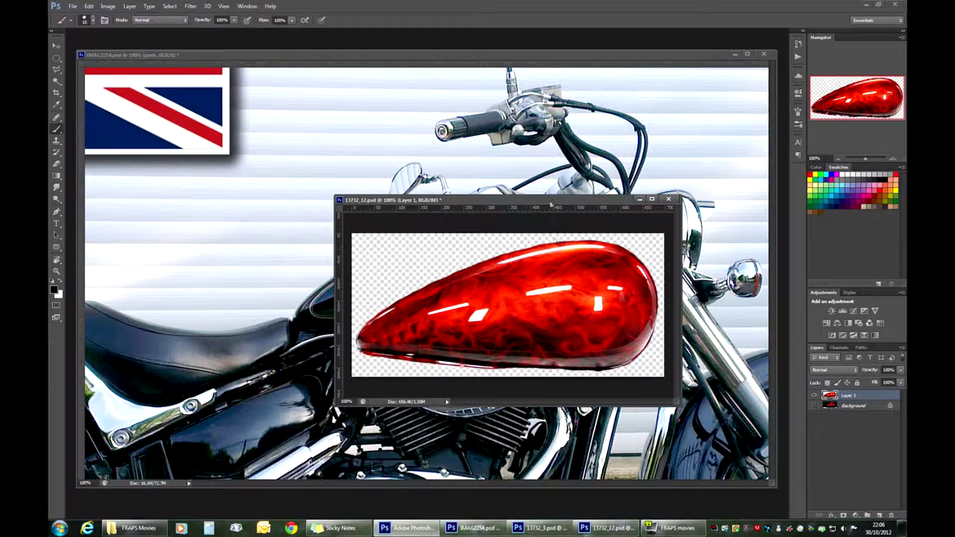
drag(545, 205, 528, 189)
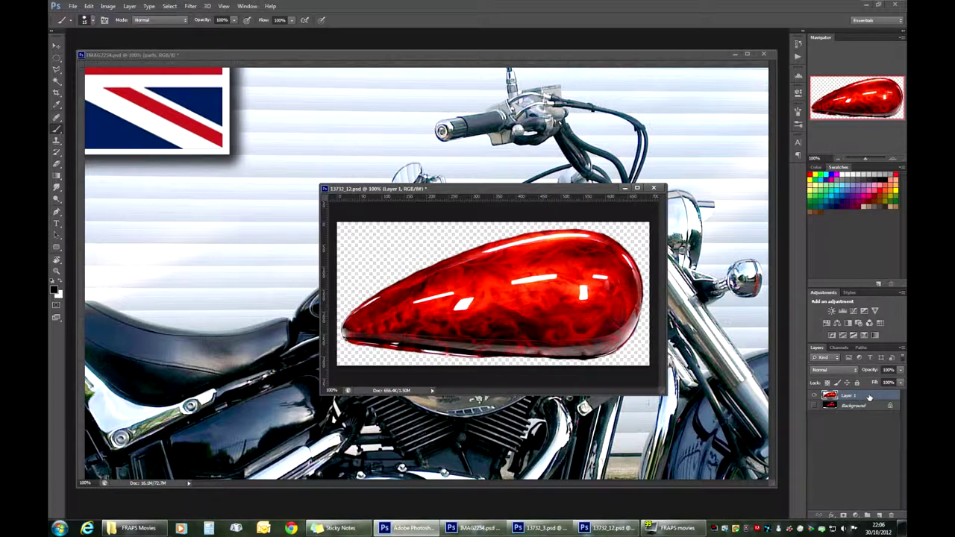
- Copy the red tank into IMAG2254.psd as Layer 1 above parts, over the black tank
drag(870, 397, 468, 123)
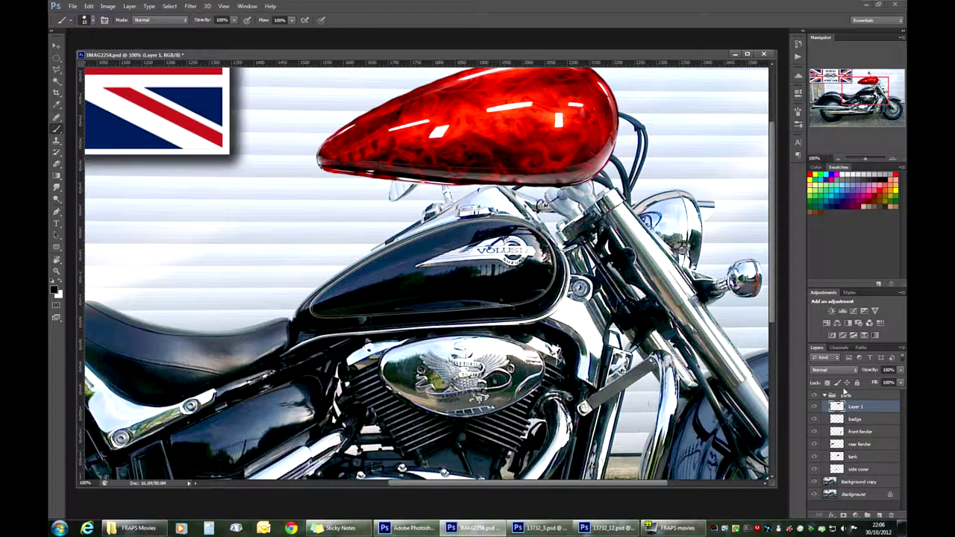
drag(852, 408, 851, 393)
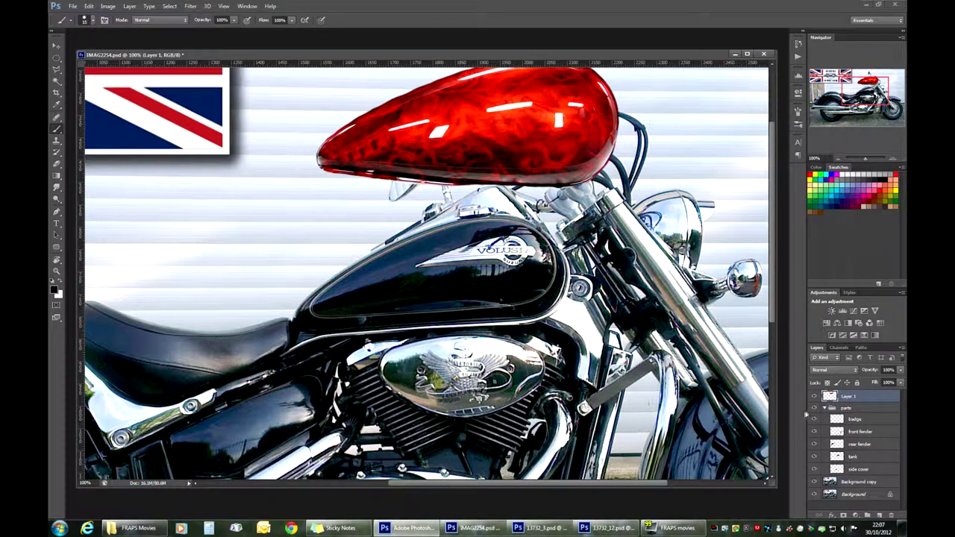
drag(525, 139, 525, 187)
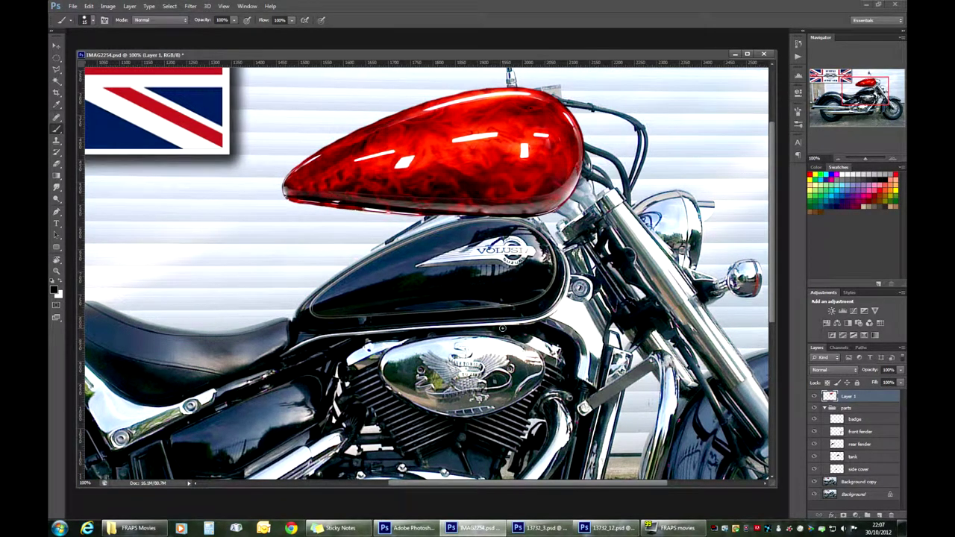
key(ctrl+z)
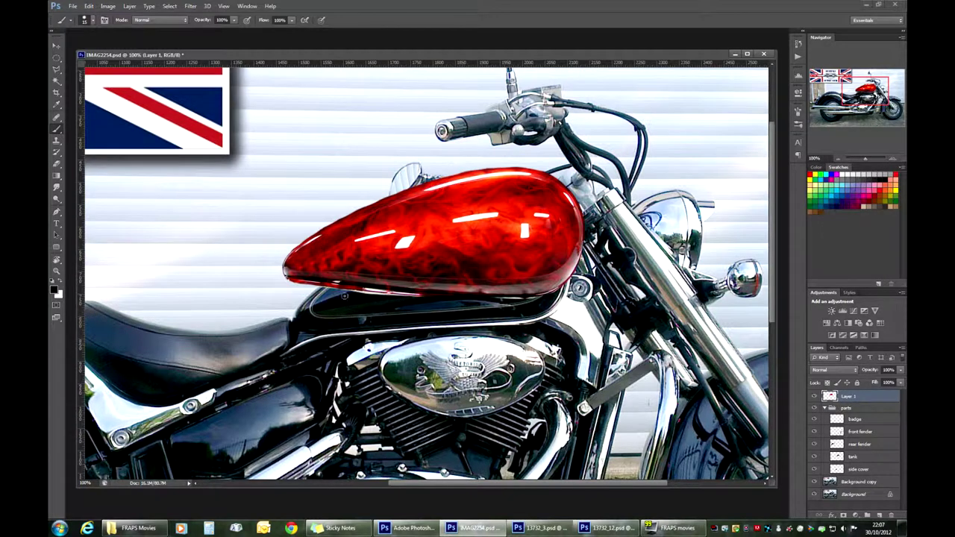
- Lower Layer 1 to 74% opacity and align it over the original tank at 200% zoom
click(899, 370)
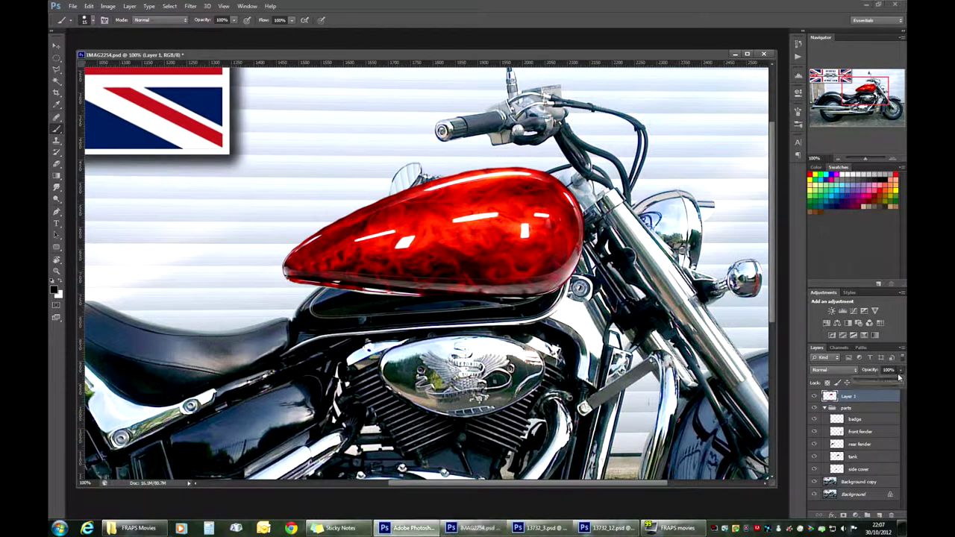
drag(899, 378, 880, 380)
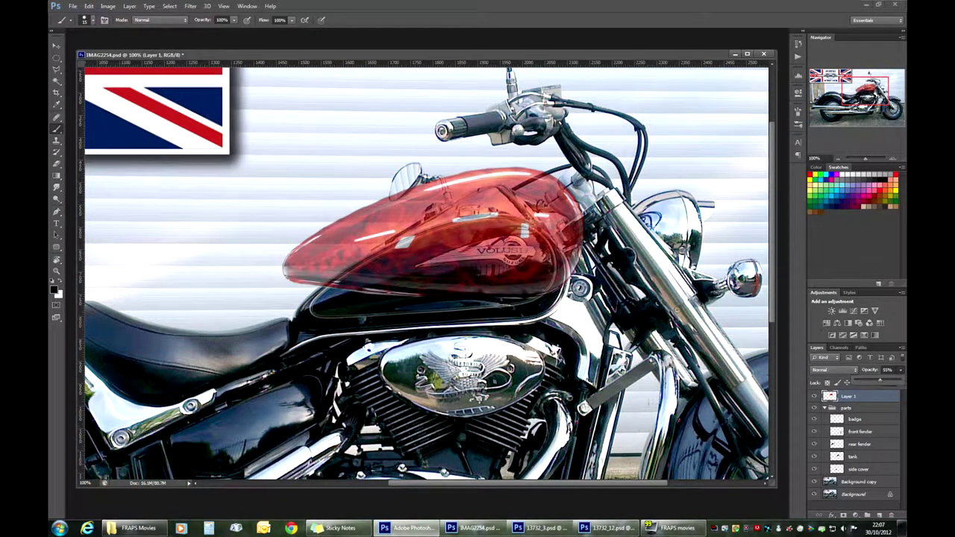
drag(405, 225, 388, 229)
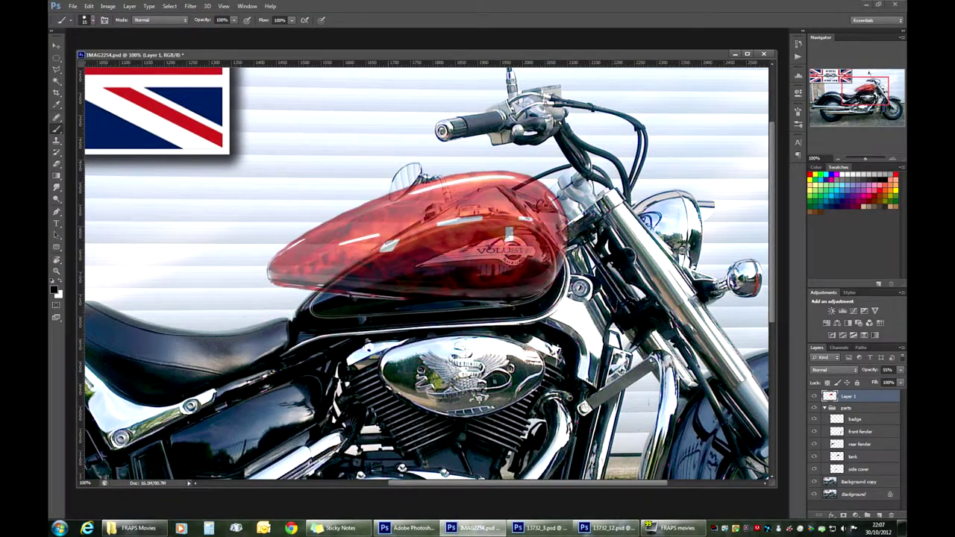
drag(445, 241, 459, 269)
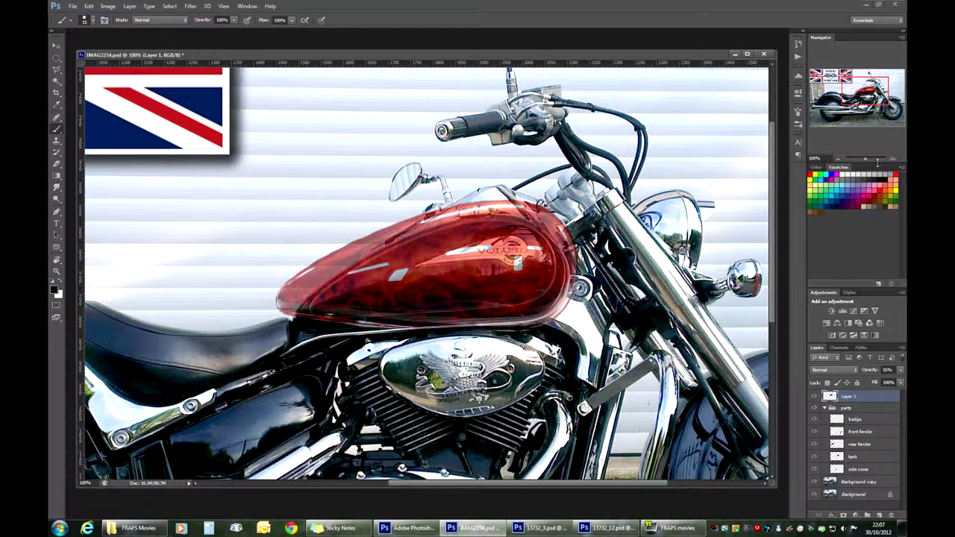
click(892, 160)
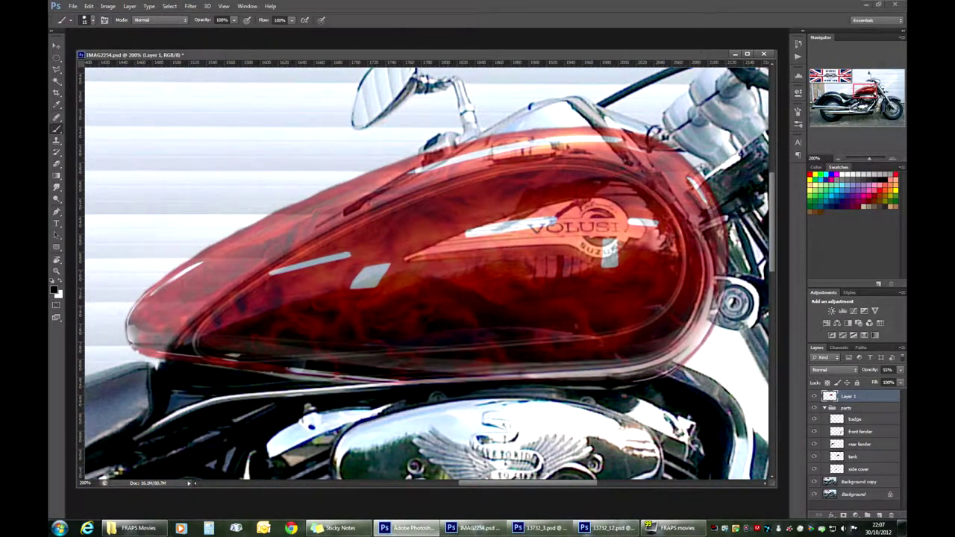
click(900, 371)
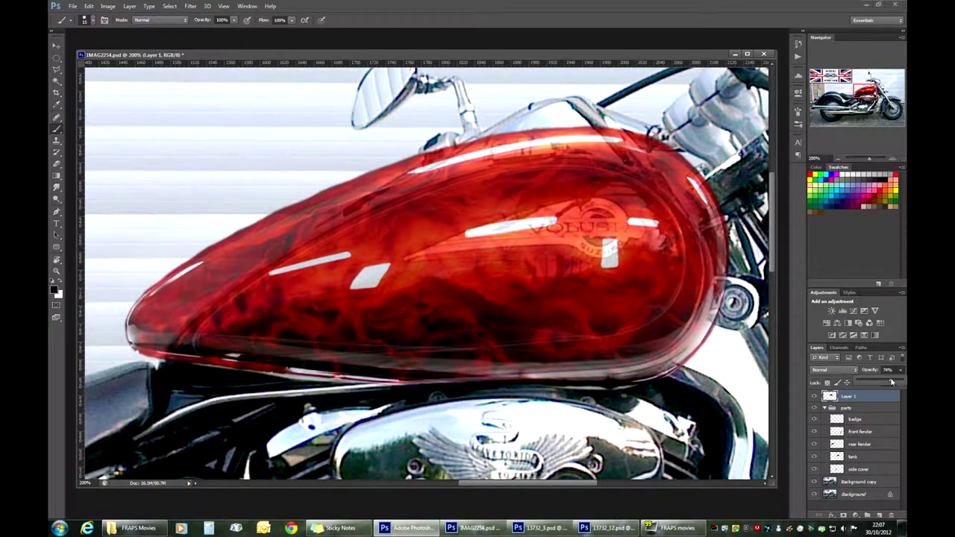
key(Return)
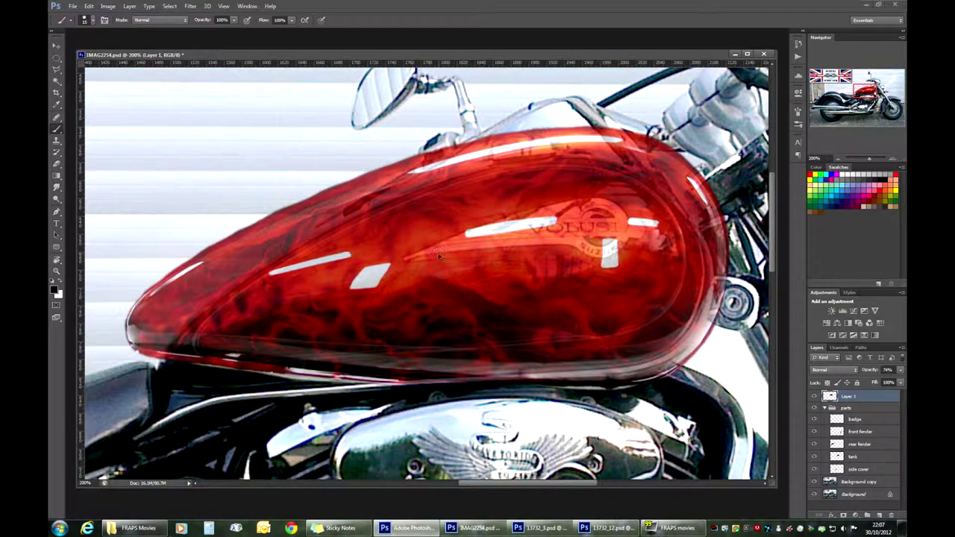
key(ctrl+t)
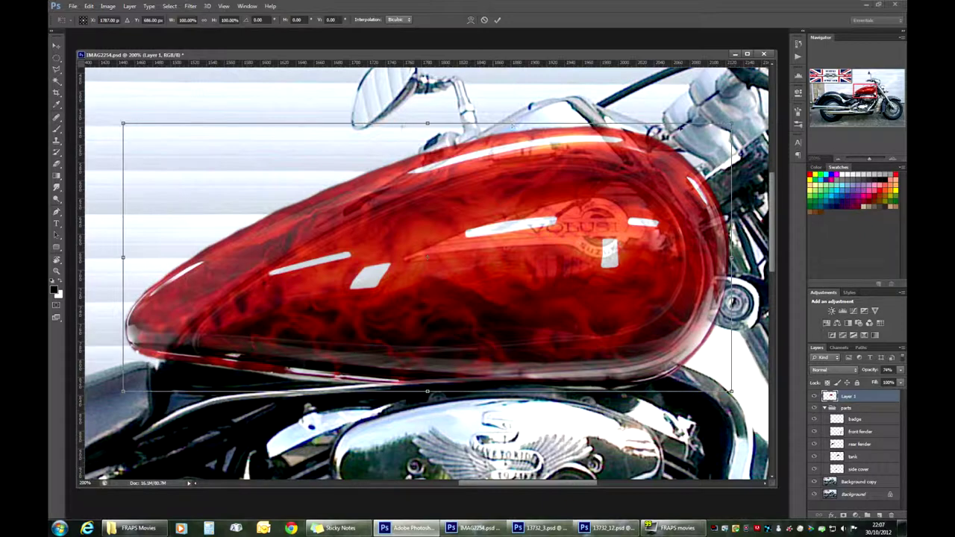
- Scale the flame tank layer to about 84%, shift it left and rotate it roughly 6°
mouse_move(377, 284)
mouse_down()
mouse_move(373, 264)
mouse_move(365, 281)
mouse_up()
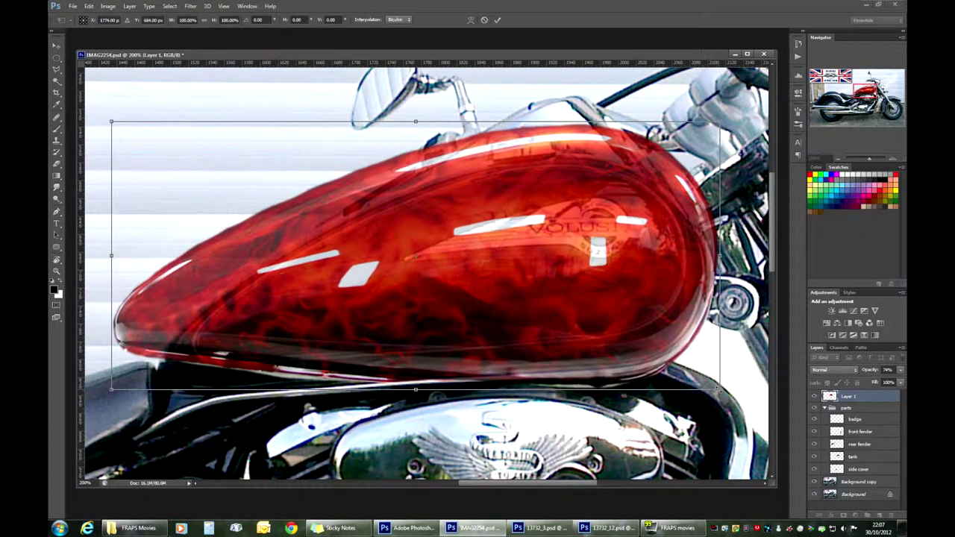
drag(719, 388, 403, 295)
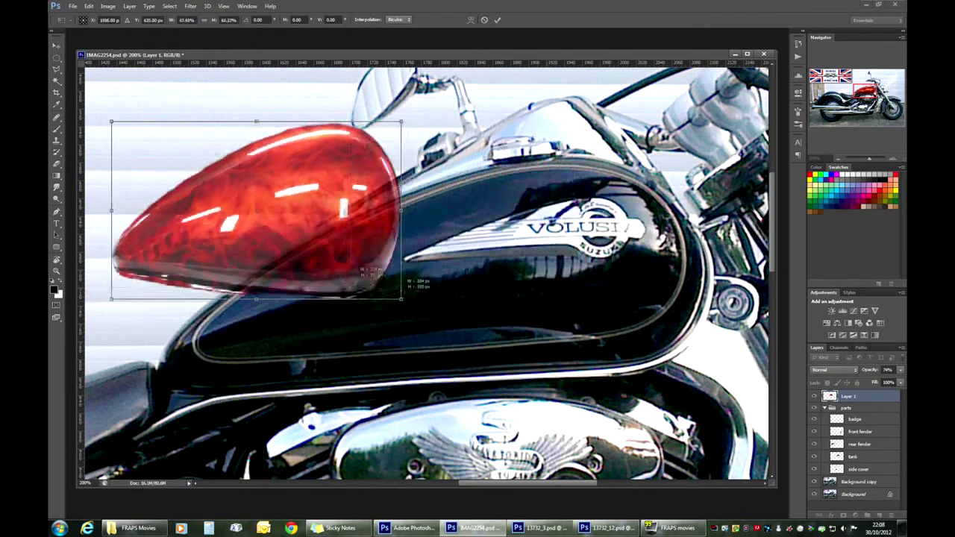
drag(349, 249, 433, 278)
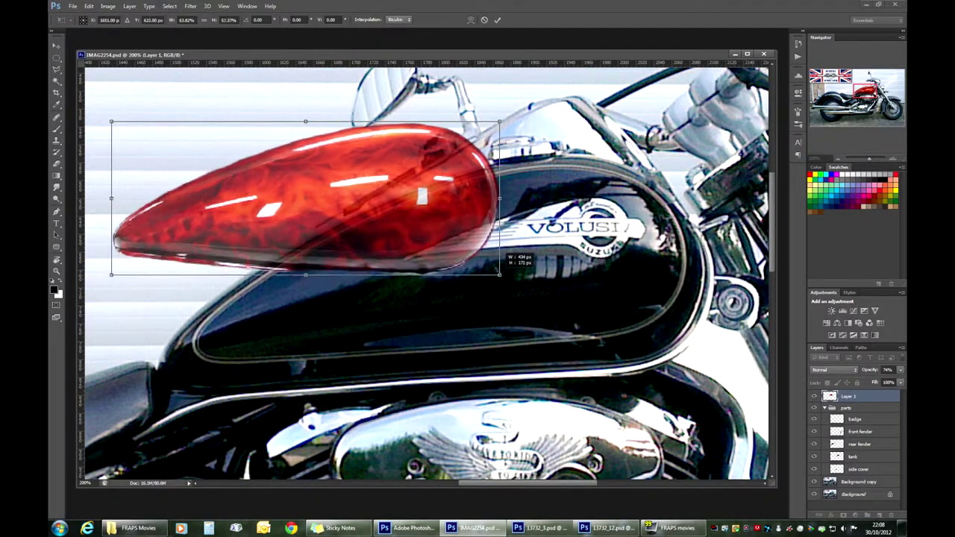
drag(486, 257, 617, 333)
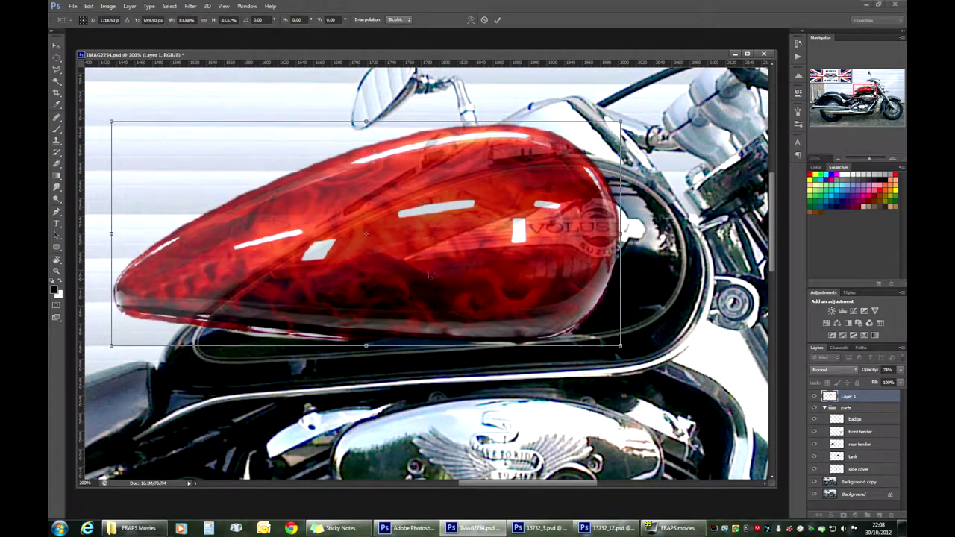
drag(429, 276, 512, 267)
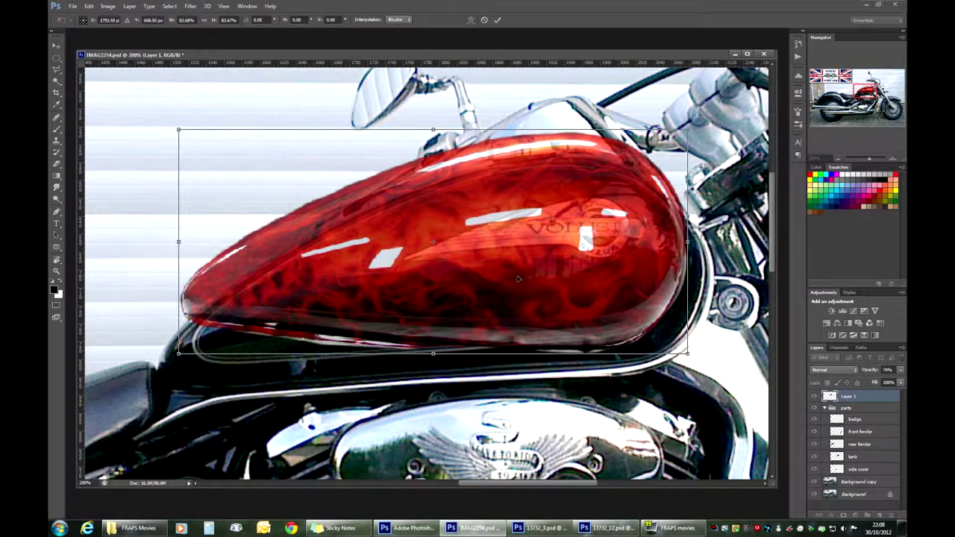
mouse_move(571, 276)
mouse_down()
mouse_move(544, 271)
mouse_move(563, 239)
mouse_move(587, 249)
mouse_move(564, 276)
mouse_up()
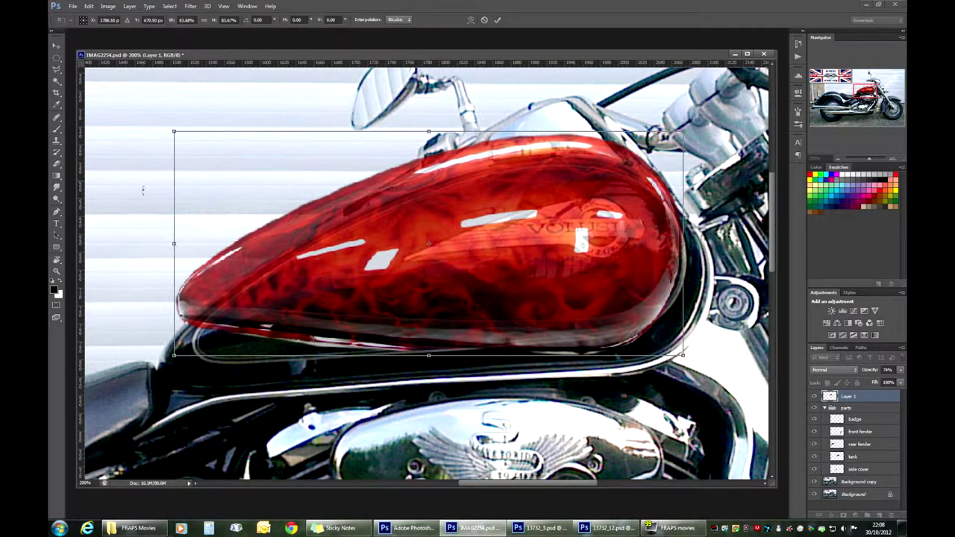
drag(143, 189, 156, 212)
- Refine the transform to 85.21% width, 92.22% height and −7.52° rotation to match the tank
drag(465, 227, 403, 214)
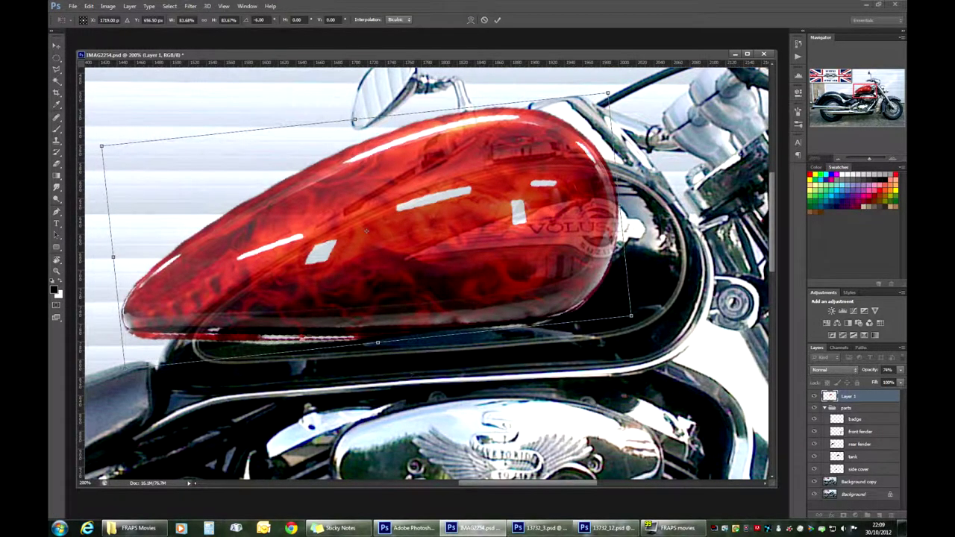
drag(453, 202, 539, 243)
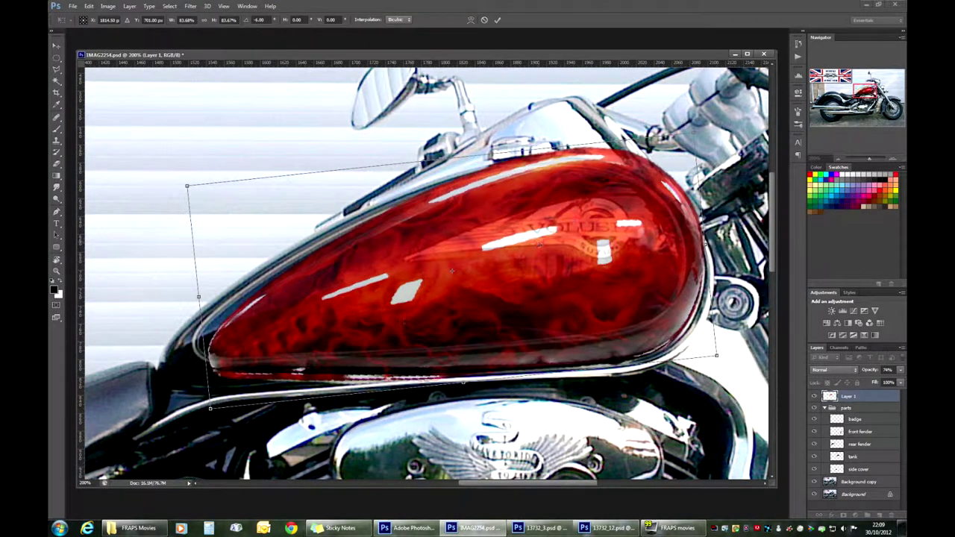
drag(150, 319, 162, 316)
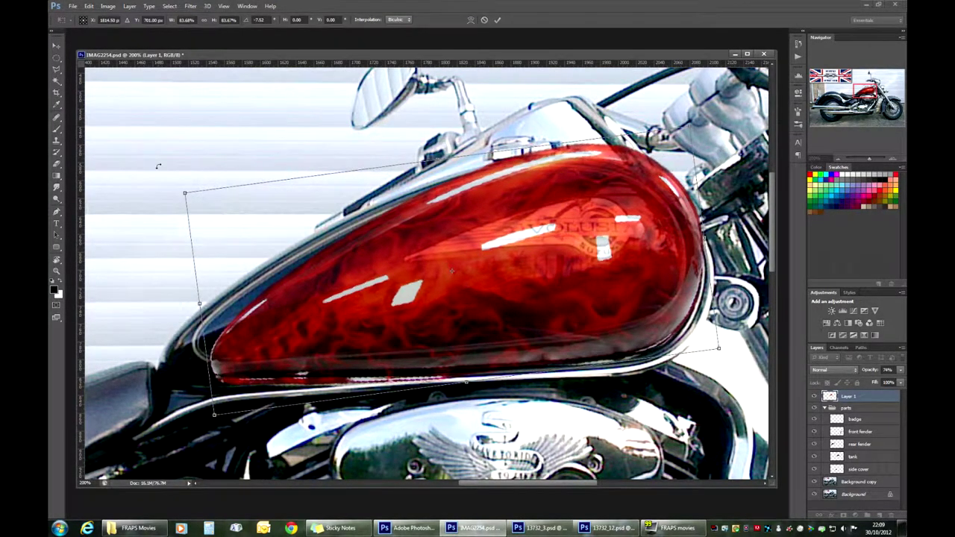
drag(185, 194, 139, 180)
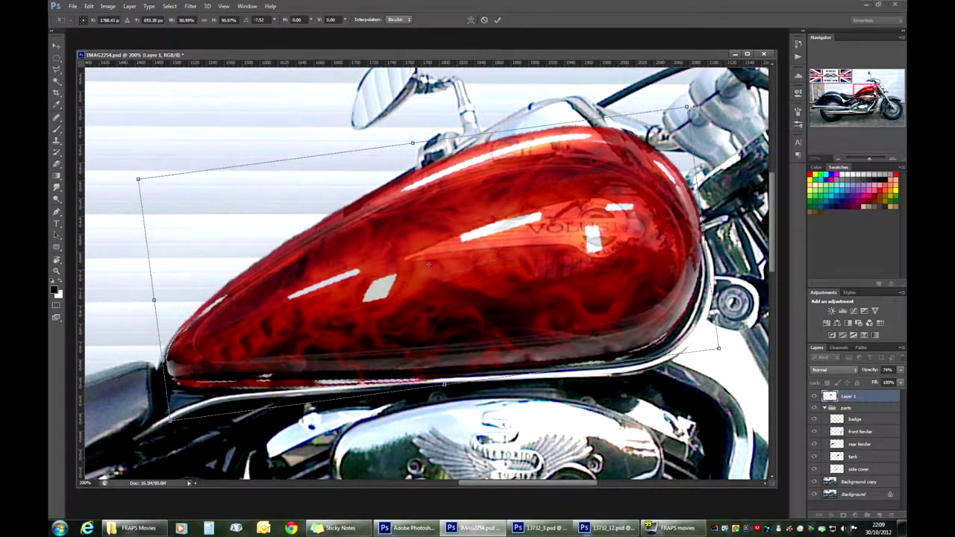
mouse_move(686, 107)
mouse_down()
mouse_move(676, 143)
mouse_move(674, 125)
mouse_move(690, 131)
mouse_move(688, 121)
mouse_up()
drag(636, 188, 642, 194)
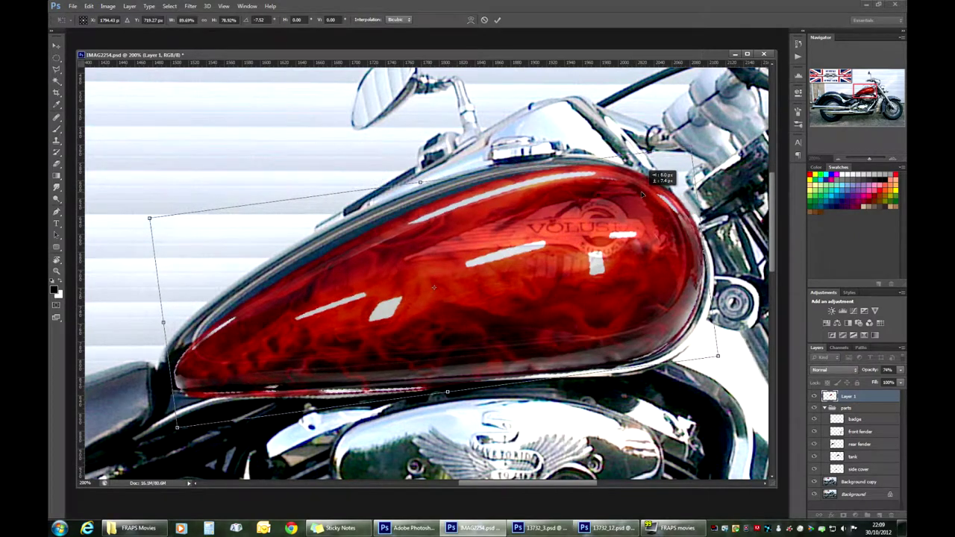
drag(690, 146, 690, 139)
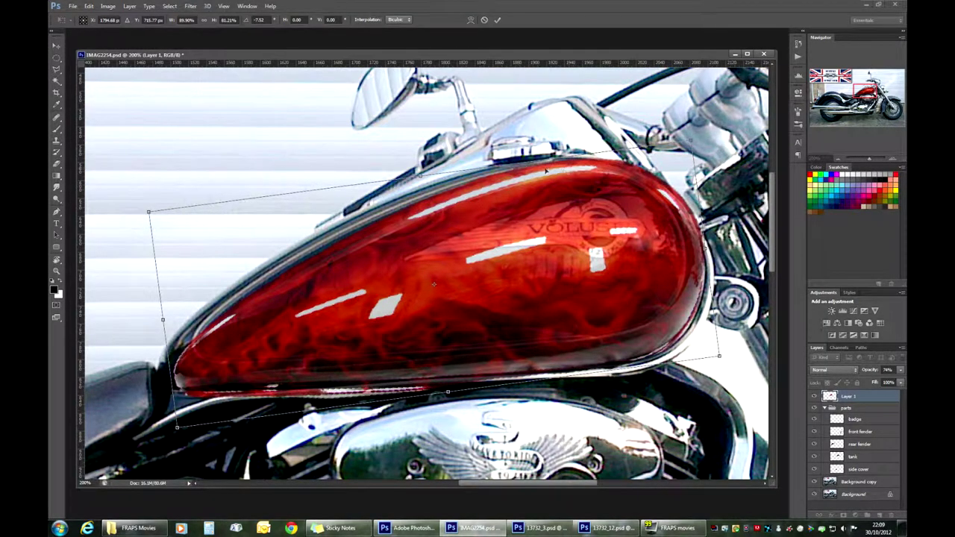
drag(161, 322, 147, 322)
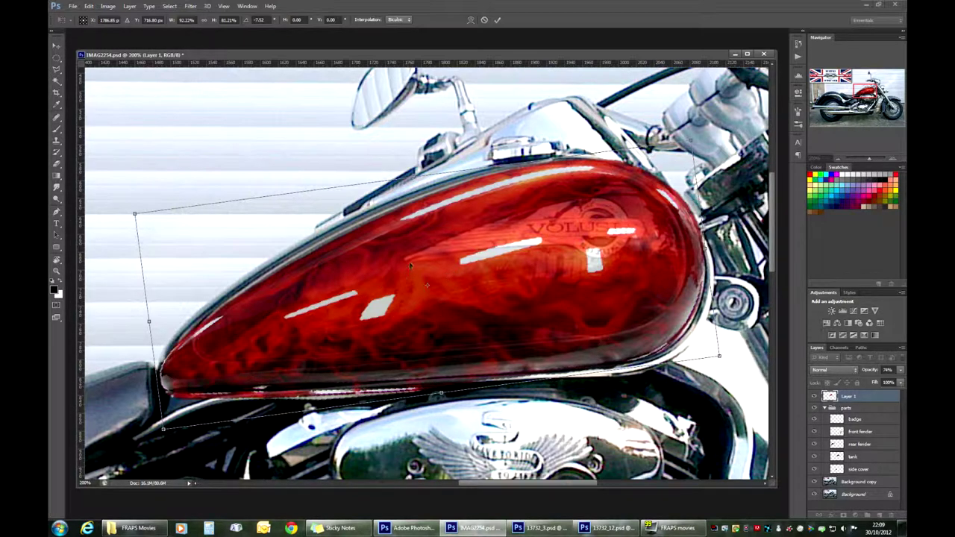
right_click(409, 256)
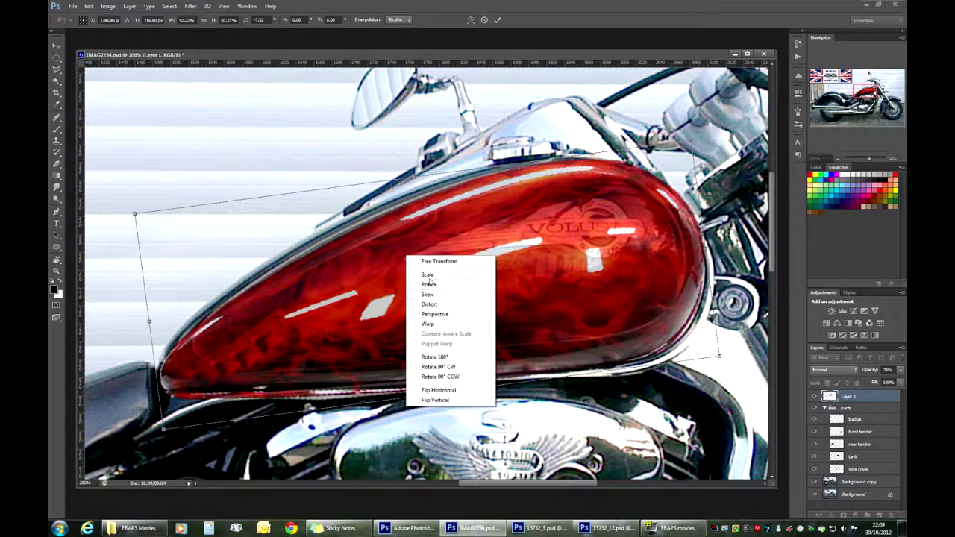
- Warp the flame layer's mesh to follow the tank's curves and commit it
right_click(352, 281)
right_click(506, 251)
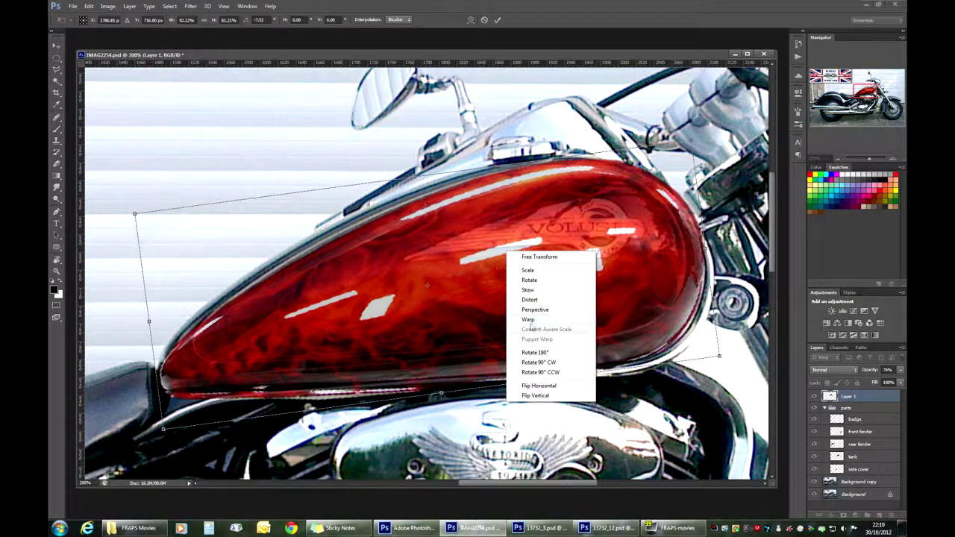
click(529, 320)
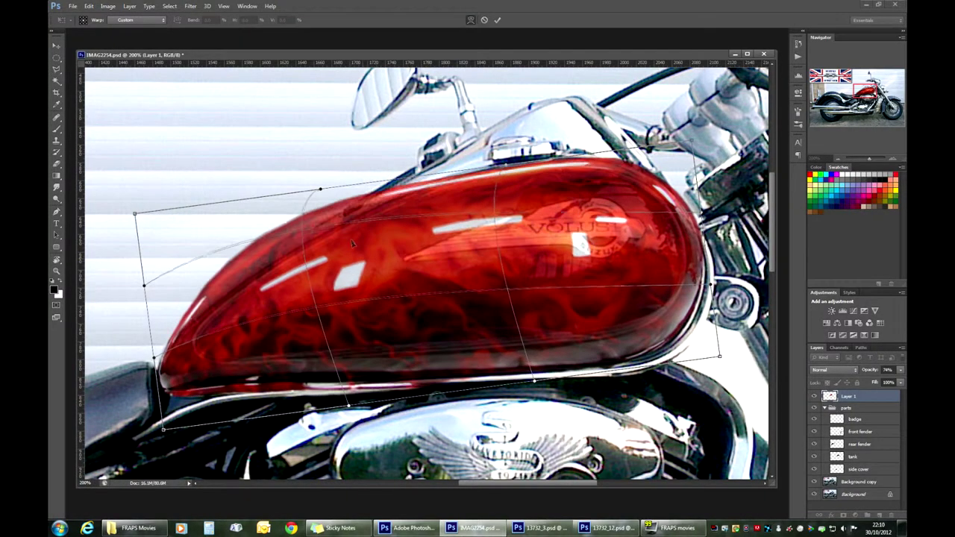
drag(389, 277, 373, 210)
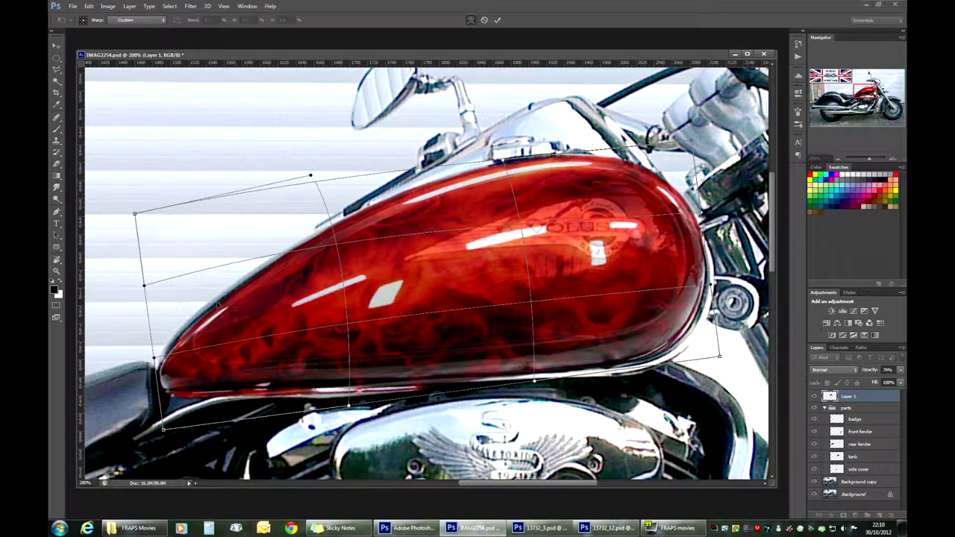
drag(215, 303, 203, 299)
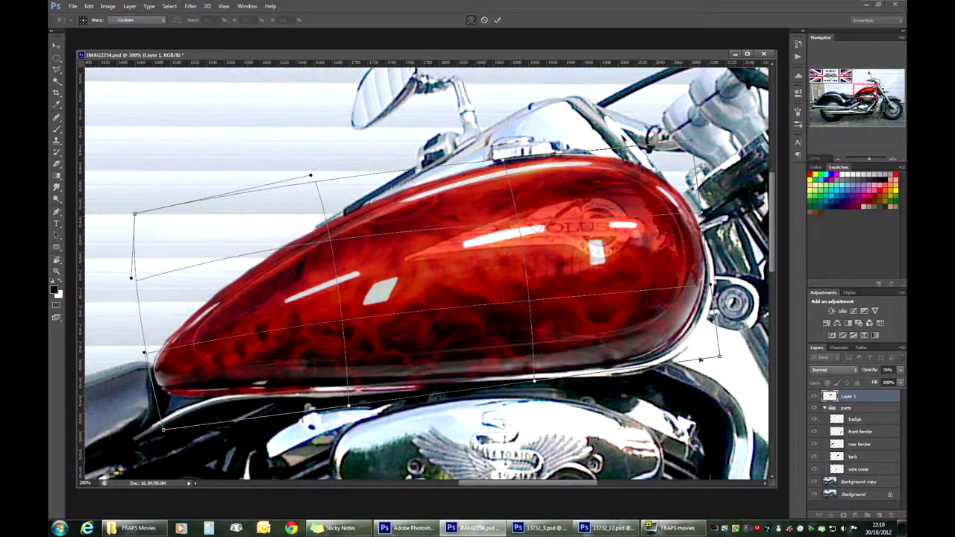
drag(704, 359, 709, 363)
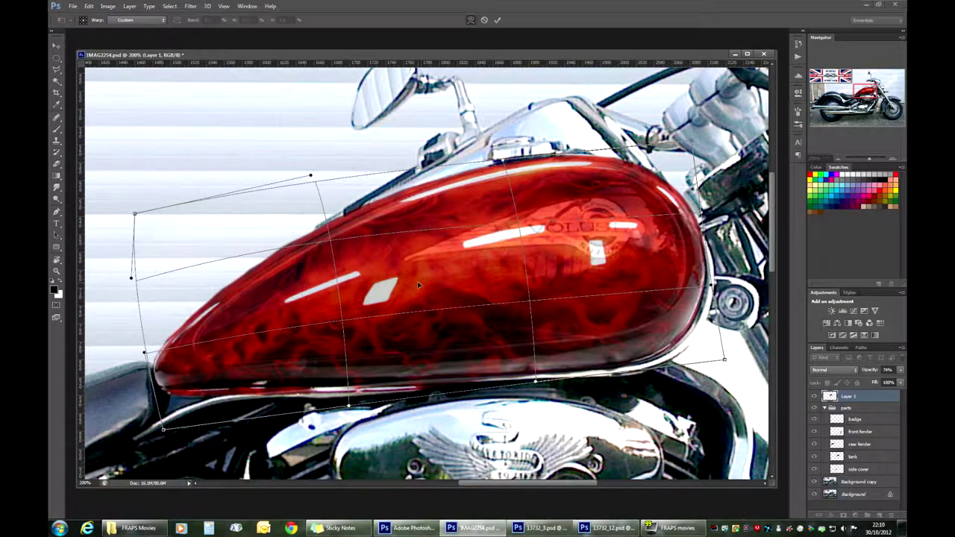
key(Return)
key(b)
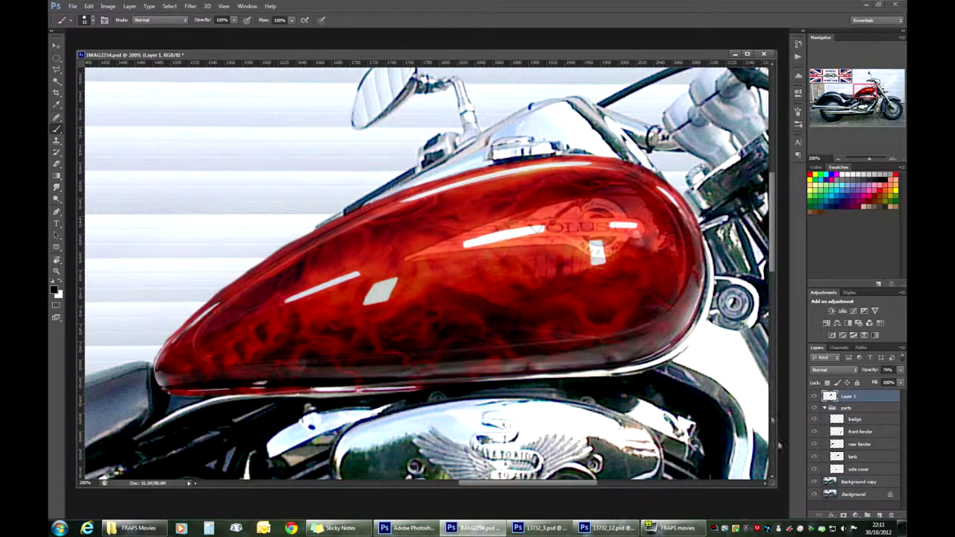
- Clip Layer 1's flames to the tank layer's outline selection, then deselect
click(853, 457)
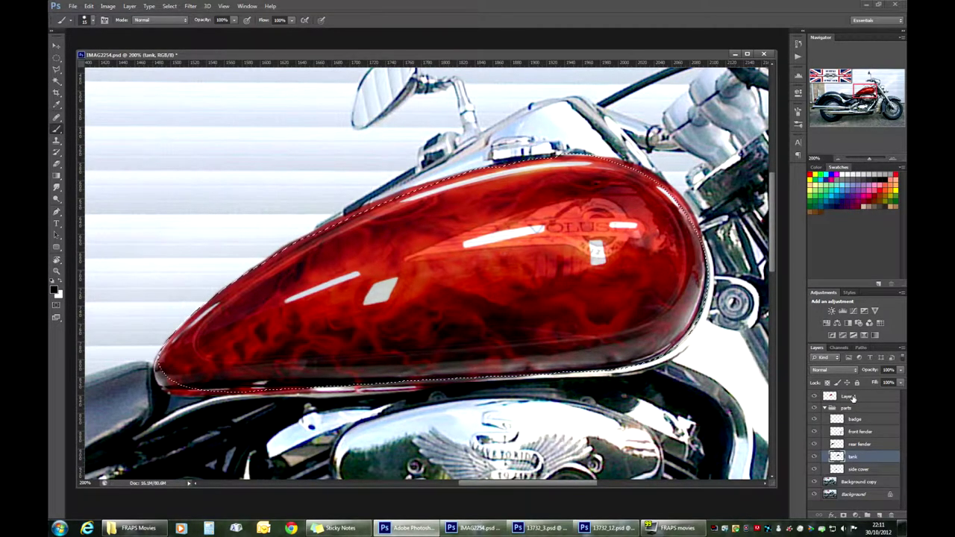
click(856, 397)
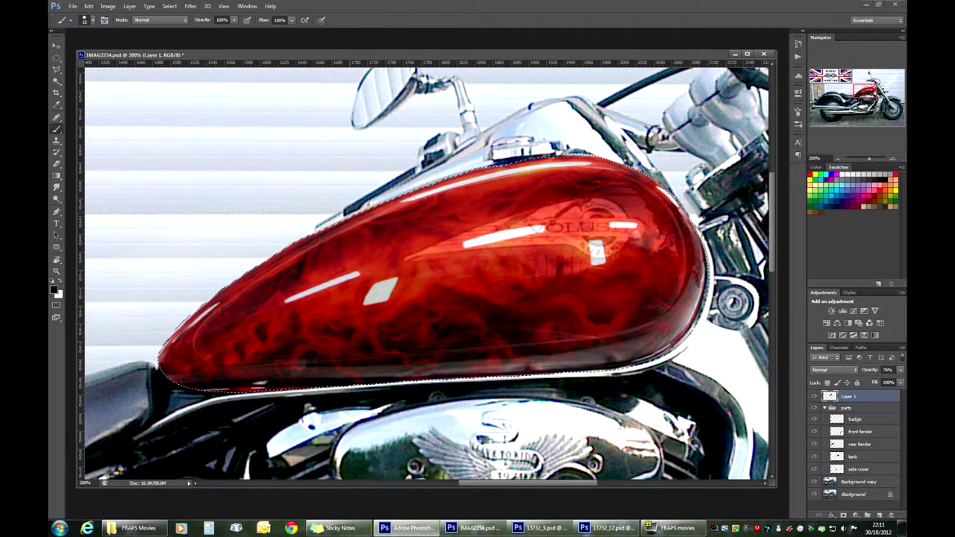
key(m)
key(ctrl+d)
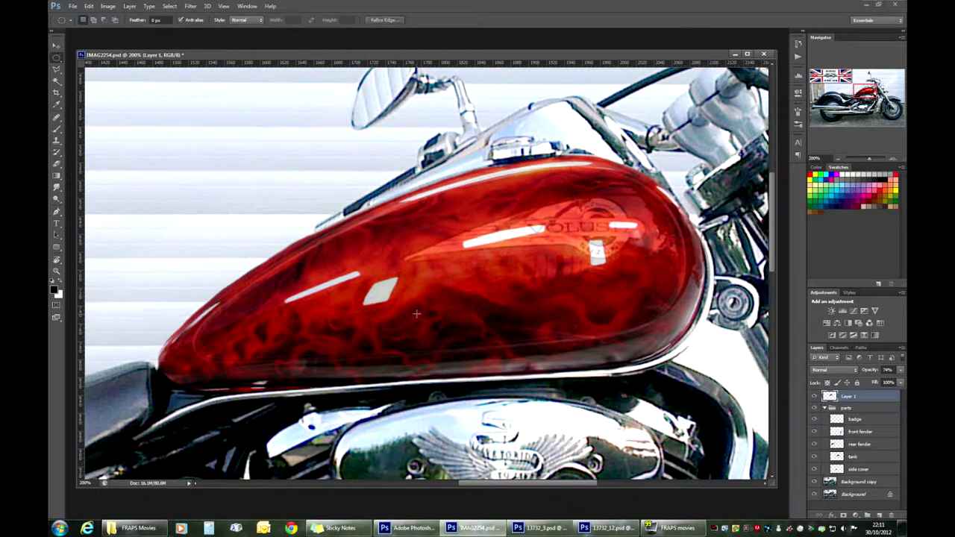
- Set the flame tank layer (Layer 1) to 100% opacity
click(838, 158)
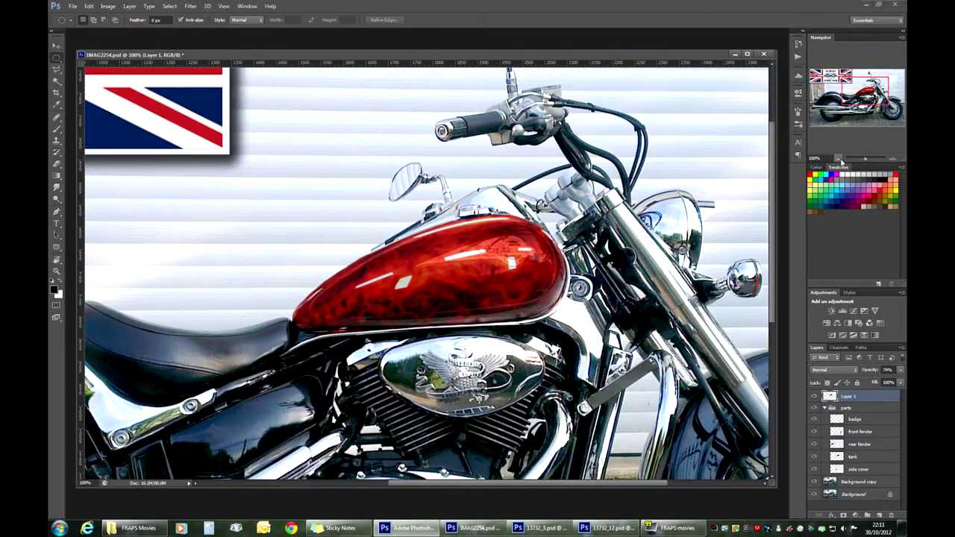
click(838, 158)
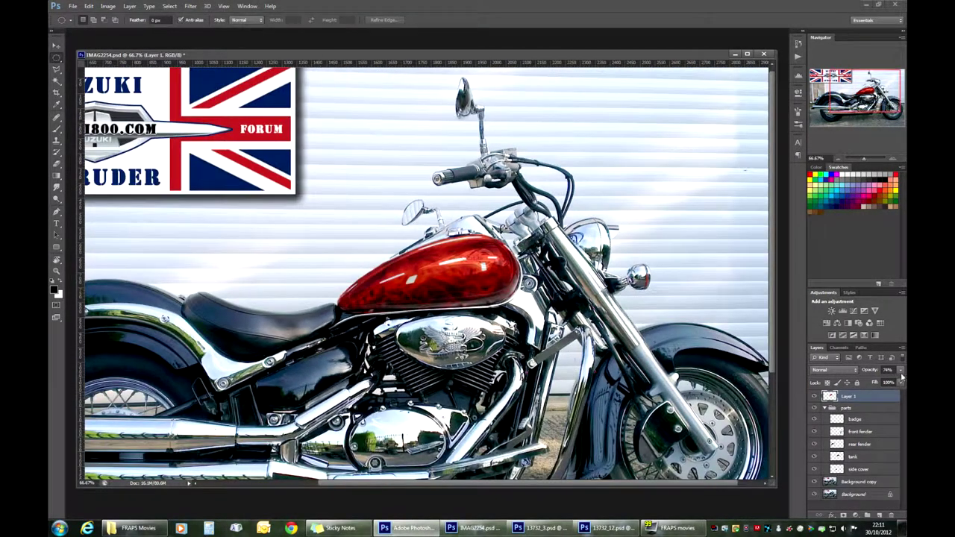
click(901, 370)
drag(892, 381, 904, 381)
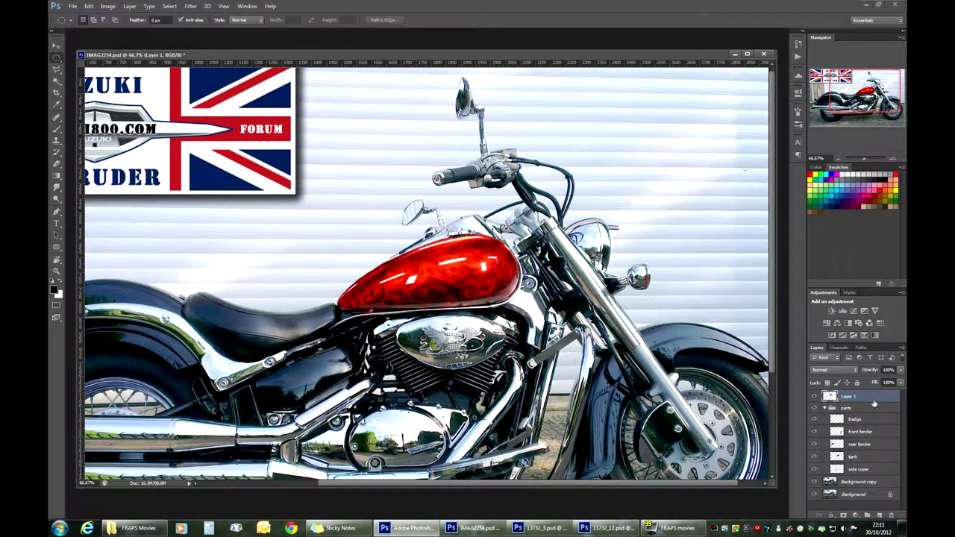
- Move the badge layer out of the parts group to sit above Layer 1, zooming to 100%
click(857, 421)
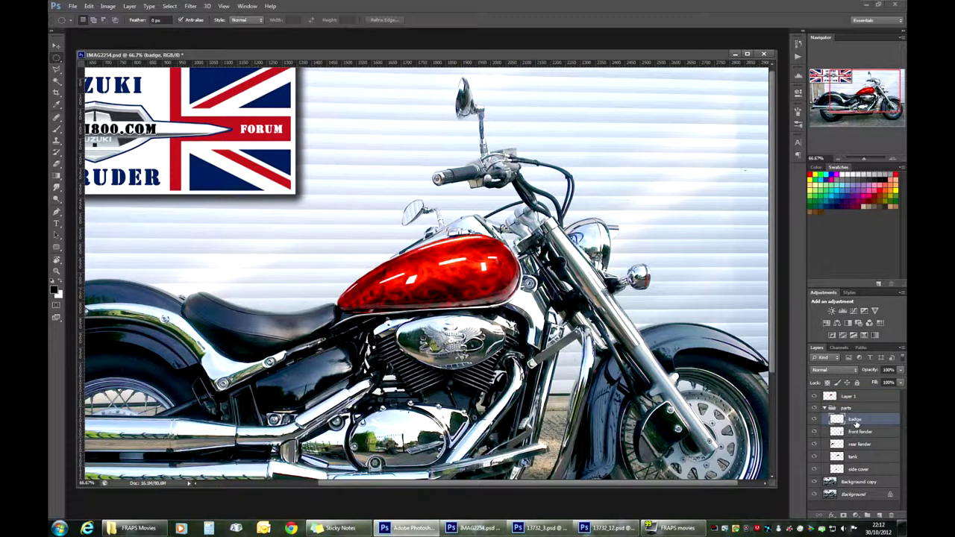
drag(855, 422, 854, 396)
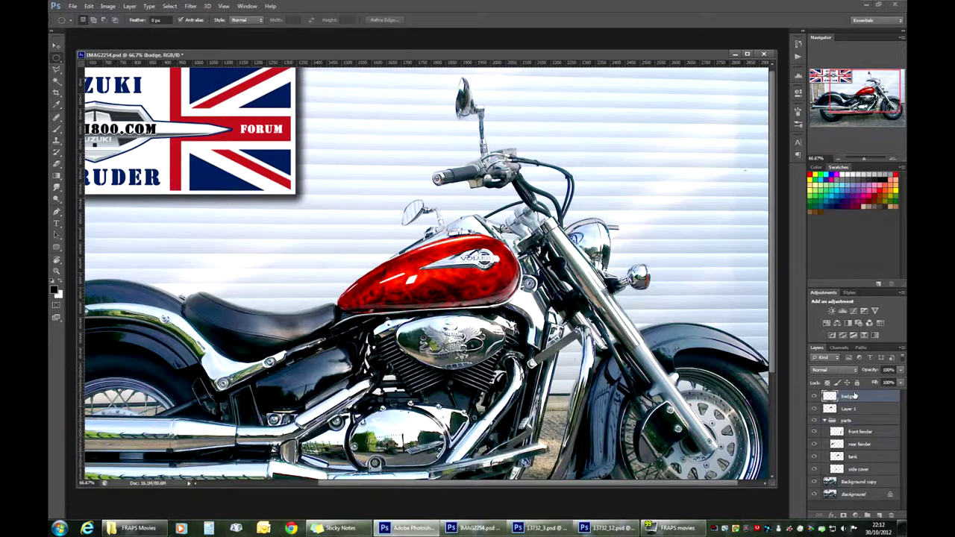
click(838, 159)
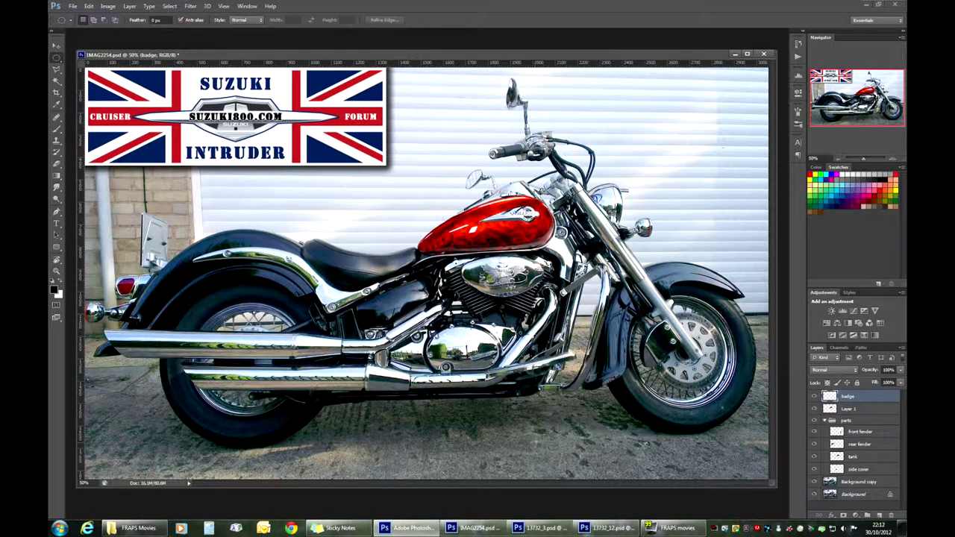
click(894, 160)
click(895, 159)
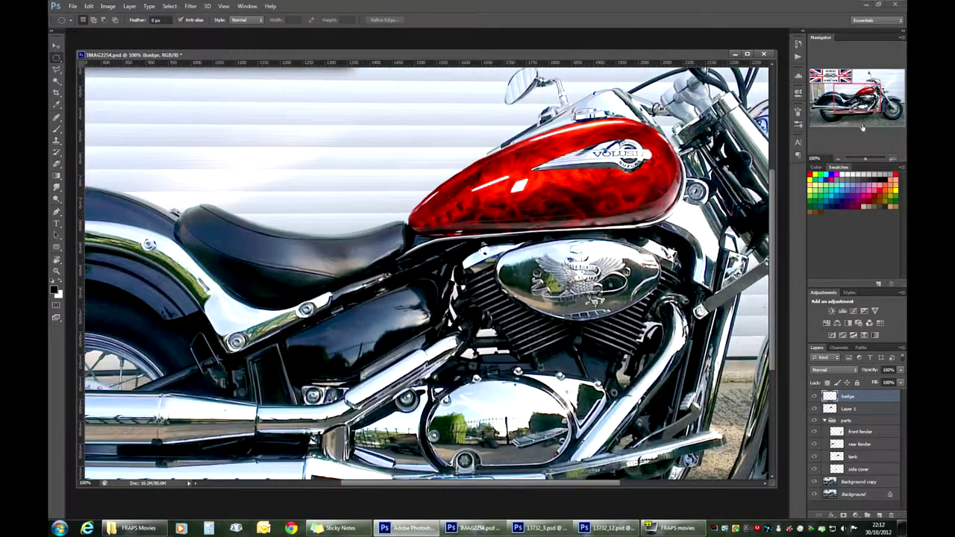
drag(858, 105, 867, 99)
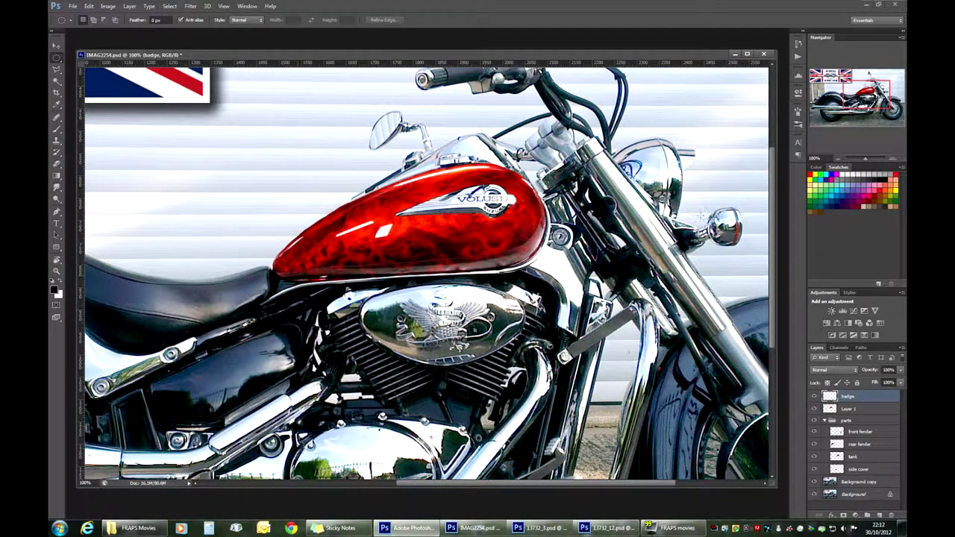
drag(884, 107, 897, 112)
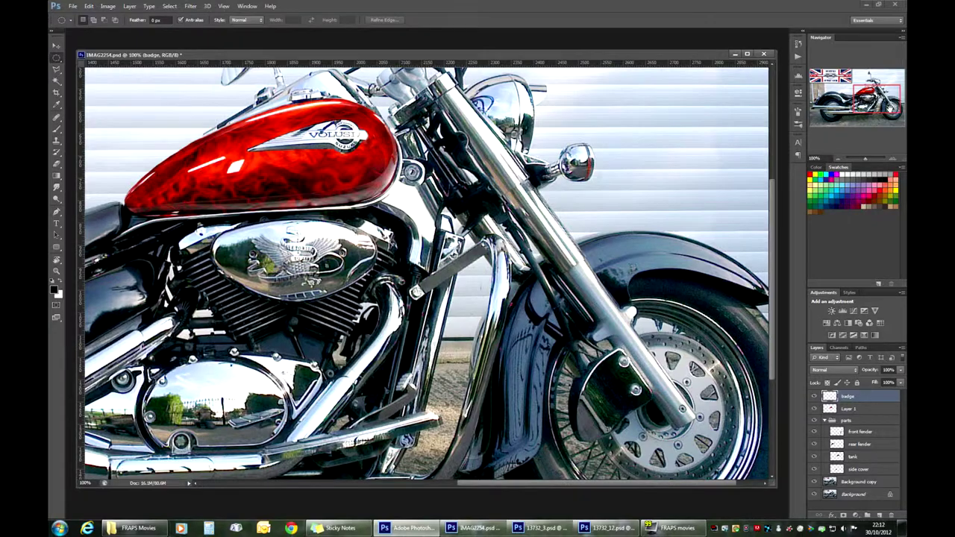
drag(890, 110, 893, 113)
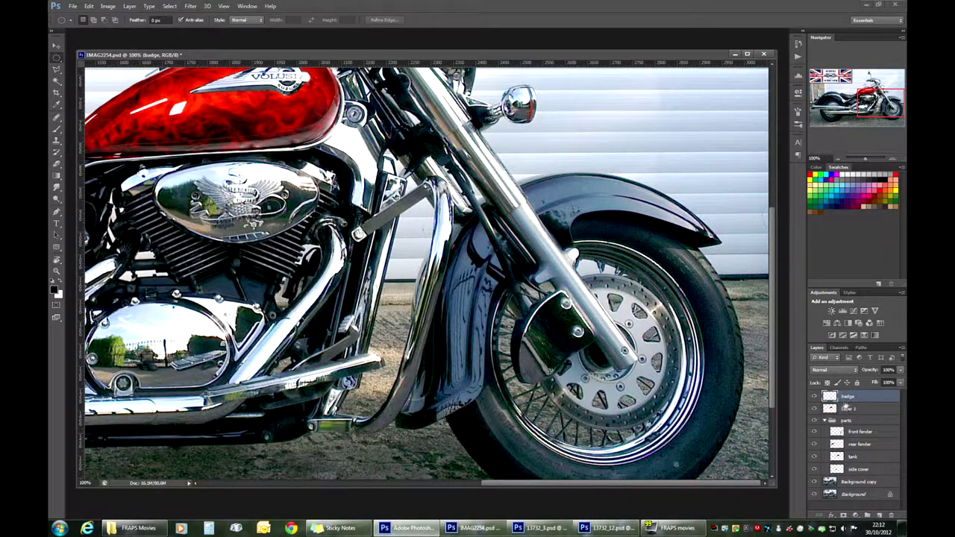
- Rename the flame tank layer to 'new tank'
double_click(851, 409)
text(l)
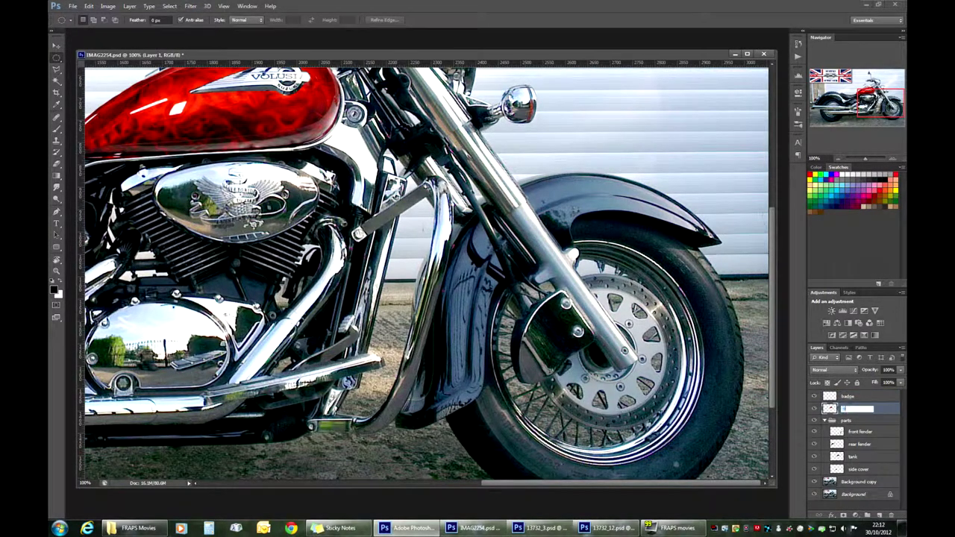
text(ew tank)
key(Return)
- Create a layer group named 'new parts' and move 'new tank' into it
click(865, 515)
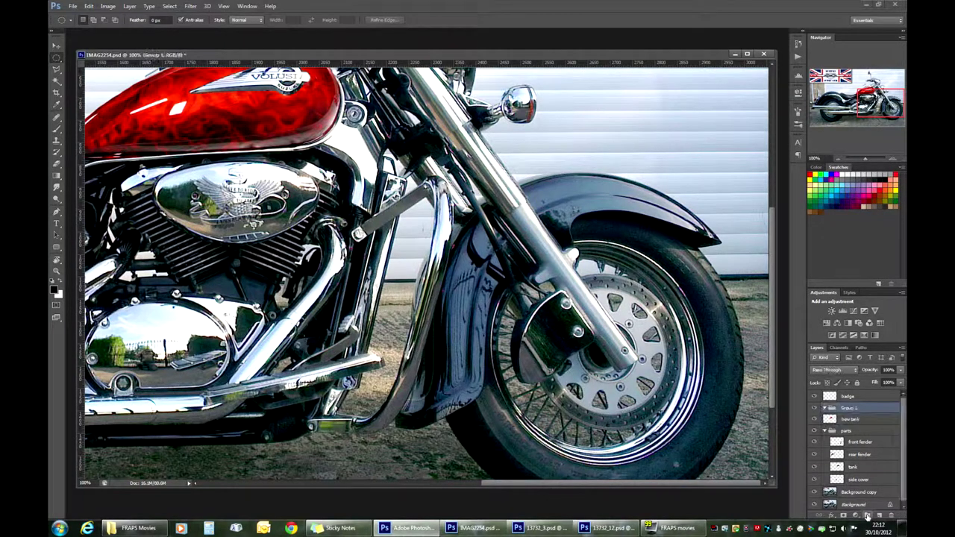
double_click(849, 408)
text(new parts)
click(848, 421)
drag(847, 423, 847, 411)
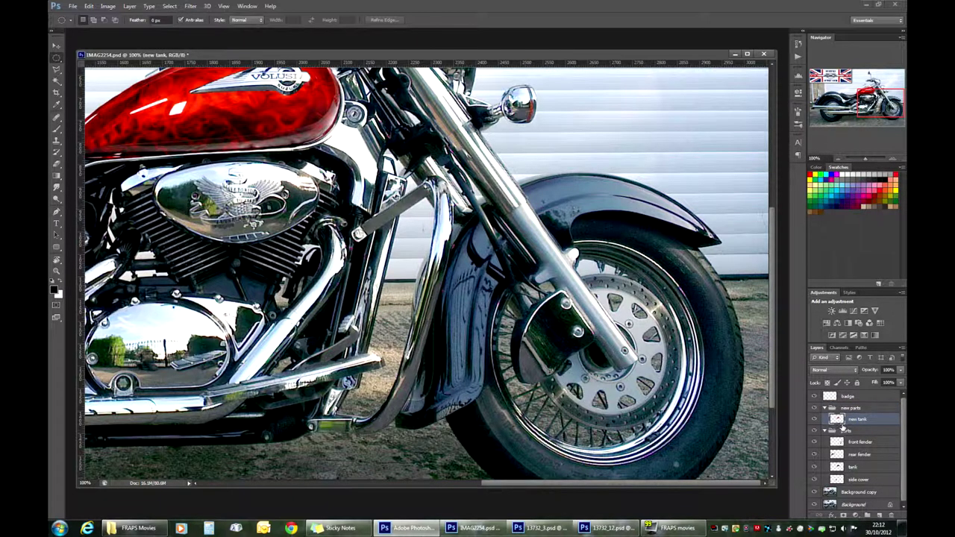
mouse_move(874, 109)
mouse_down()
mouse_move(867, 102)
mouse_move(879, 115)
mouse_up()
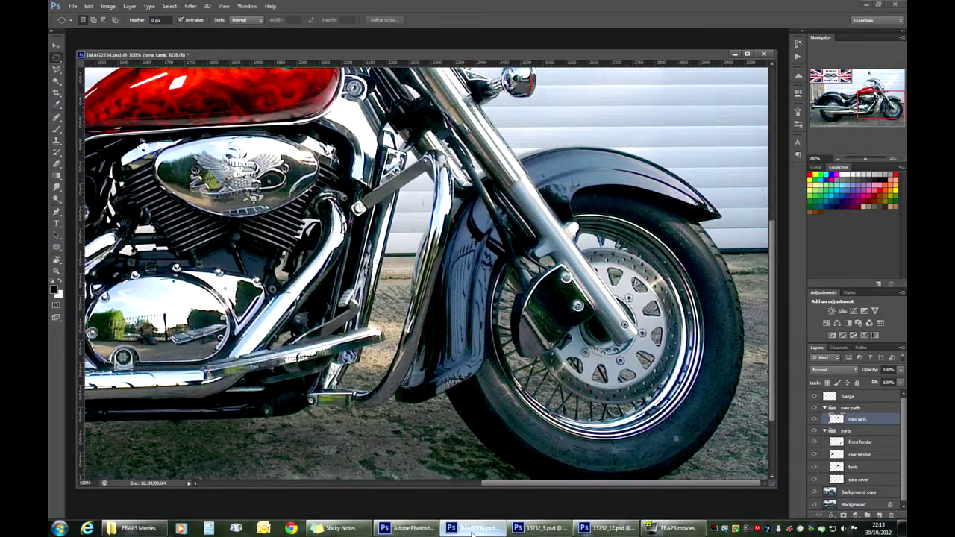
- Copy Layer 1 from 13732_3.psd onto the motorcycle photo
click(526, 528)
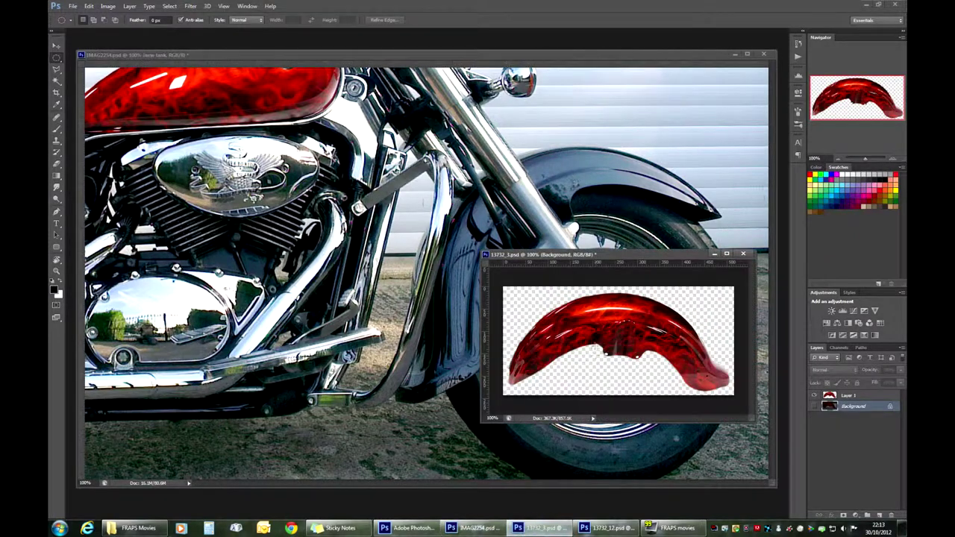
drag(641, 251, 531, 247)
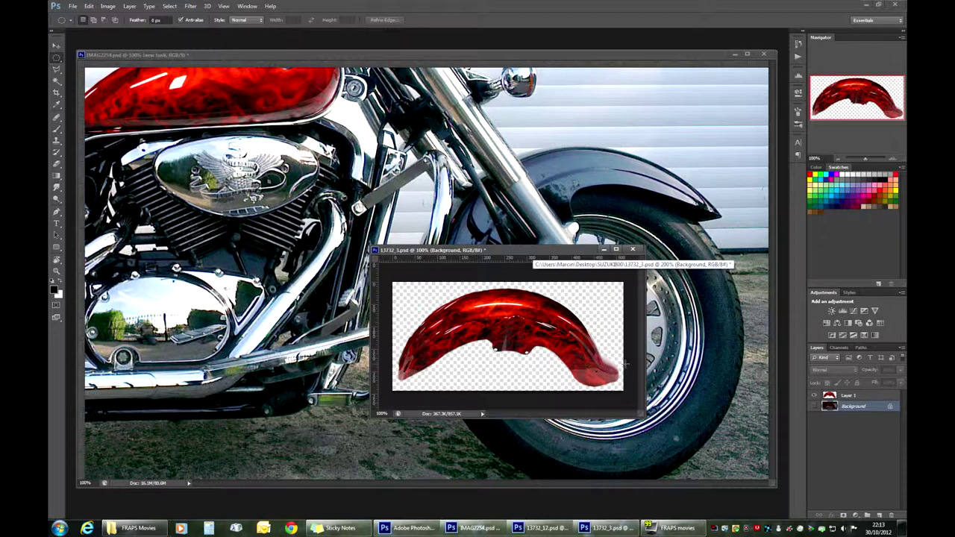
click(851, 396)
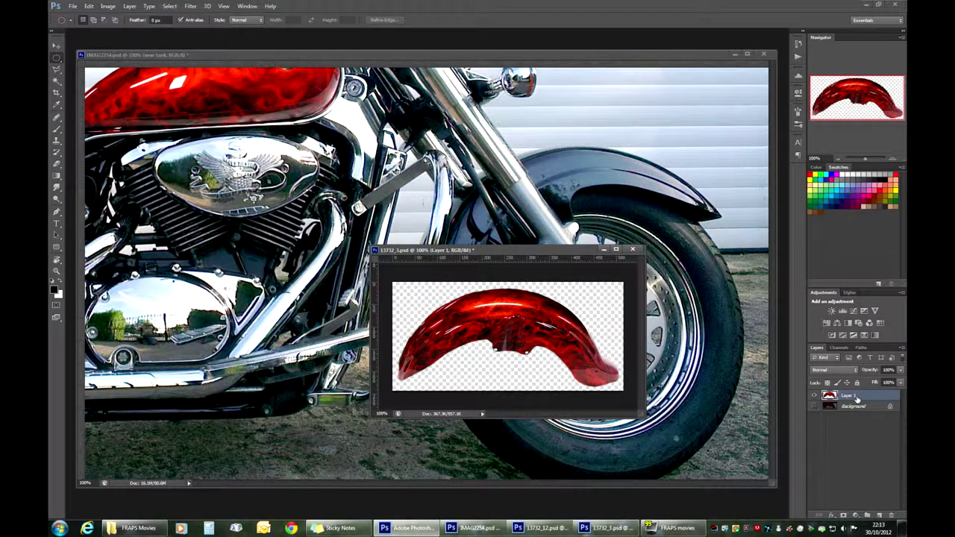
drag(866, 400, 532, 192)
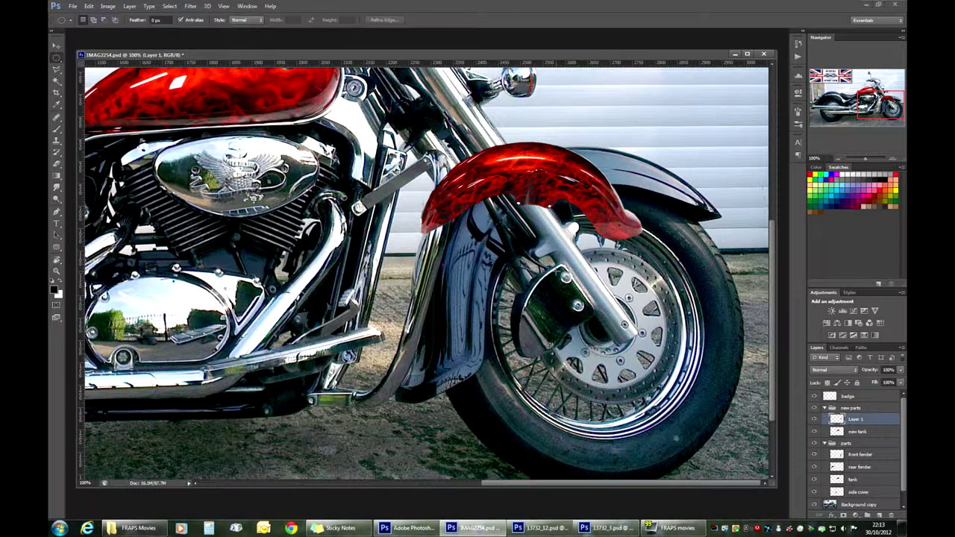
- Rename the copied layer 'new front fender' and move it down over the front wheel
double_click(855, 419)
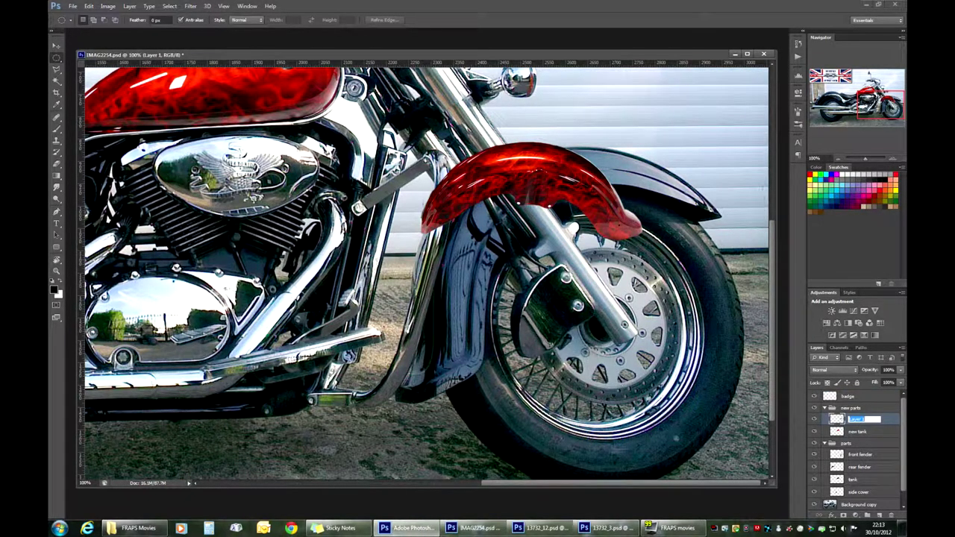
text(new front fender)
key(Return)
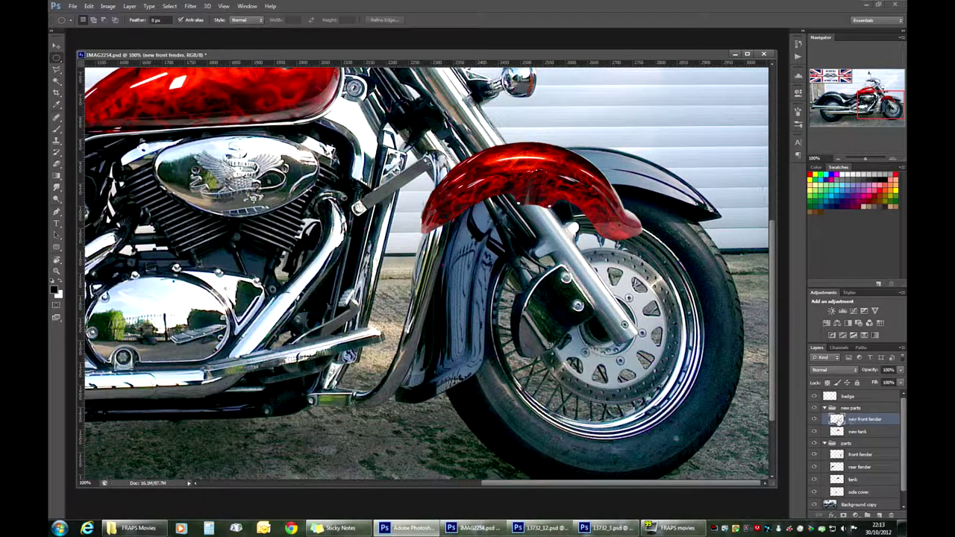
drag(530, 190, 499, 259)
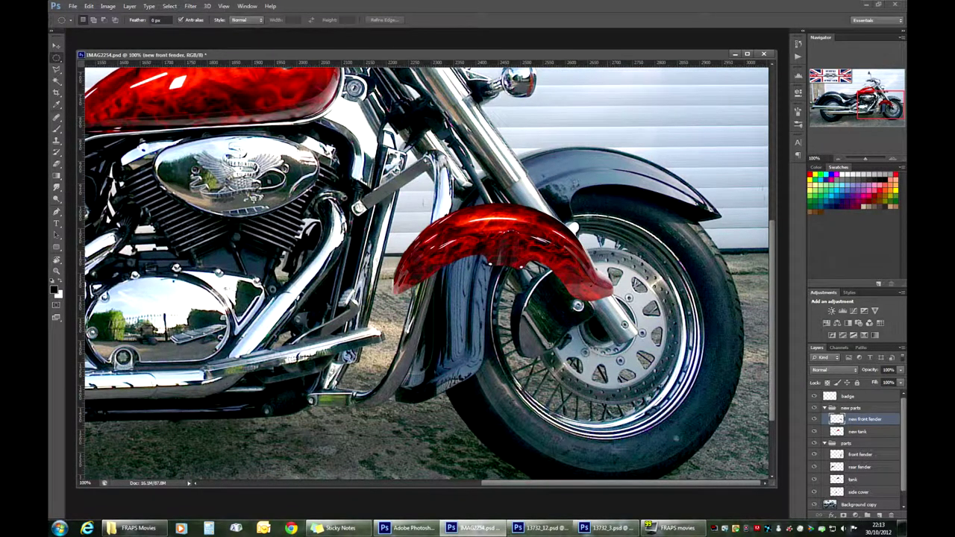
- Free-transform the fender, rotating it and flipping it horizontally
key(ctrl+t)
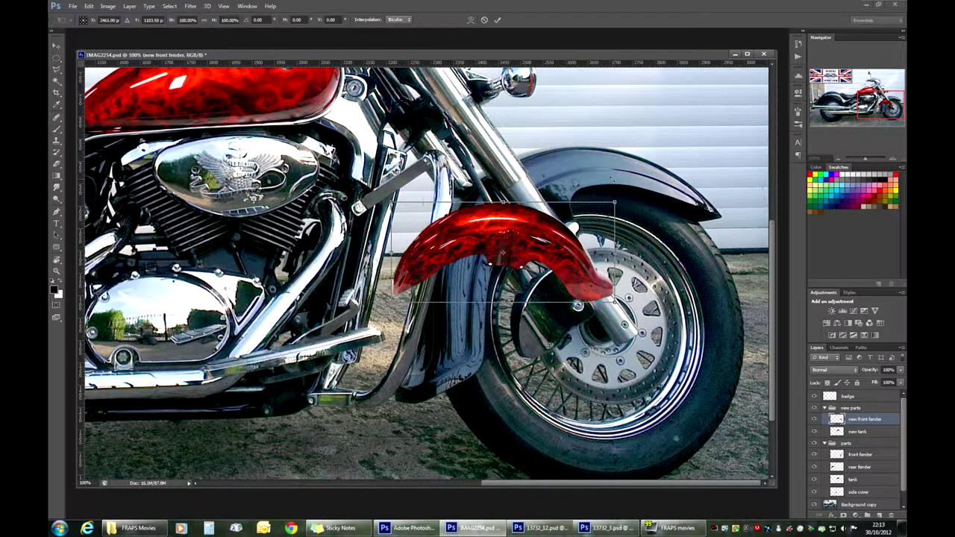
drag(601, 154, 667, 242)
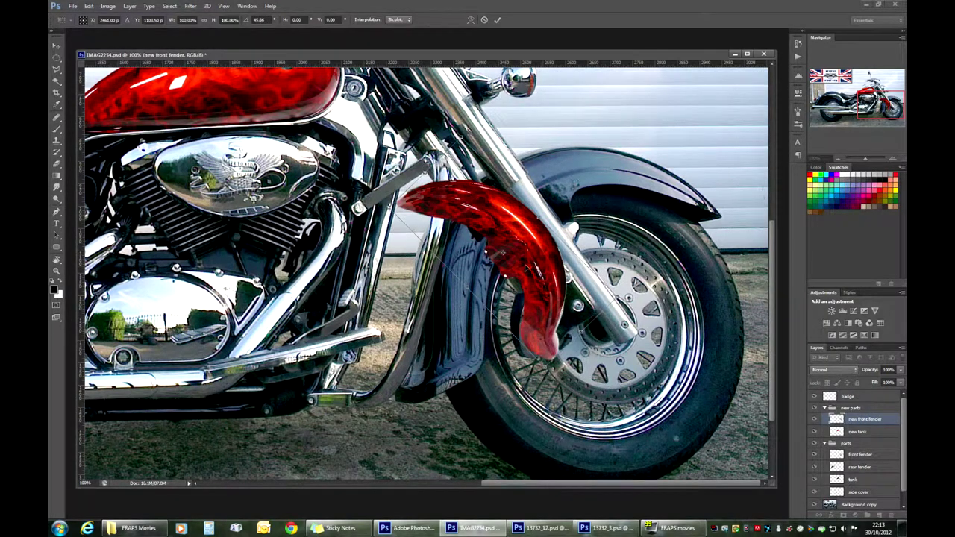
right_click(525, 266)
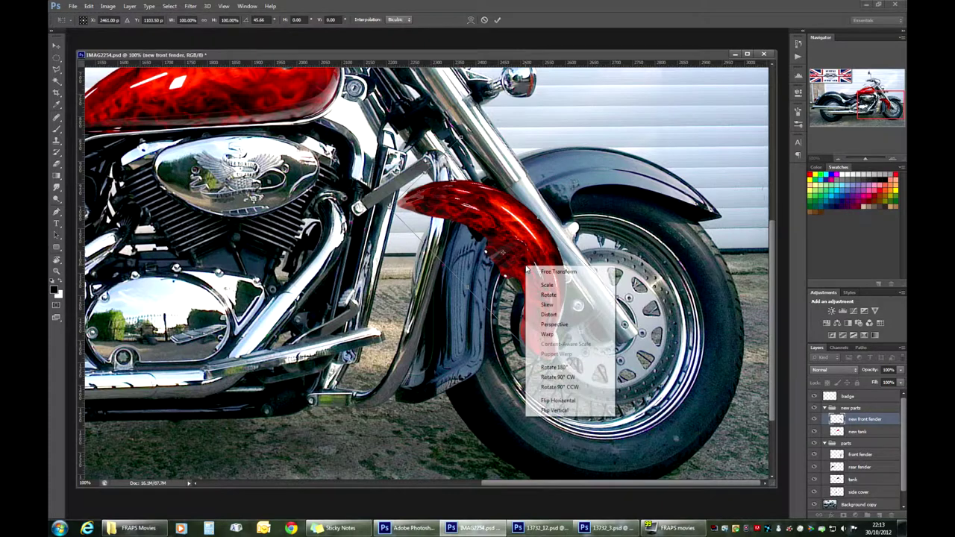
click(552, 402)
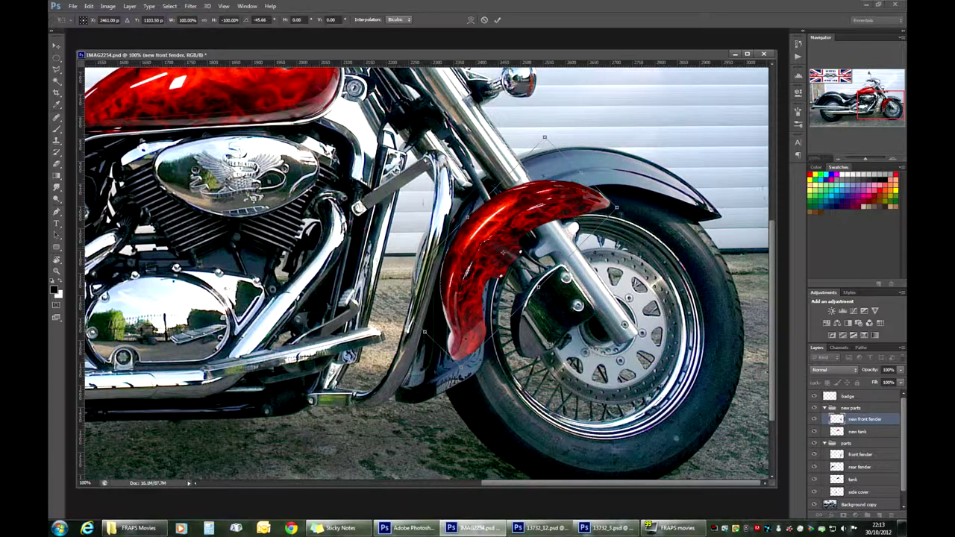
- Enlarge, rotate to about −33.6° and reposition the fender to arc over the front wheel
drag(617, 207, 539, 226)
drag(675, 252, 694, 273)
drag(546, 205, 570, 225)
drag(595, 130, 628, 72)
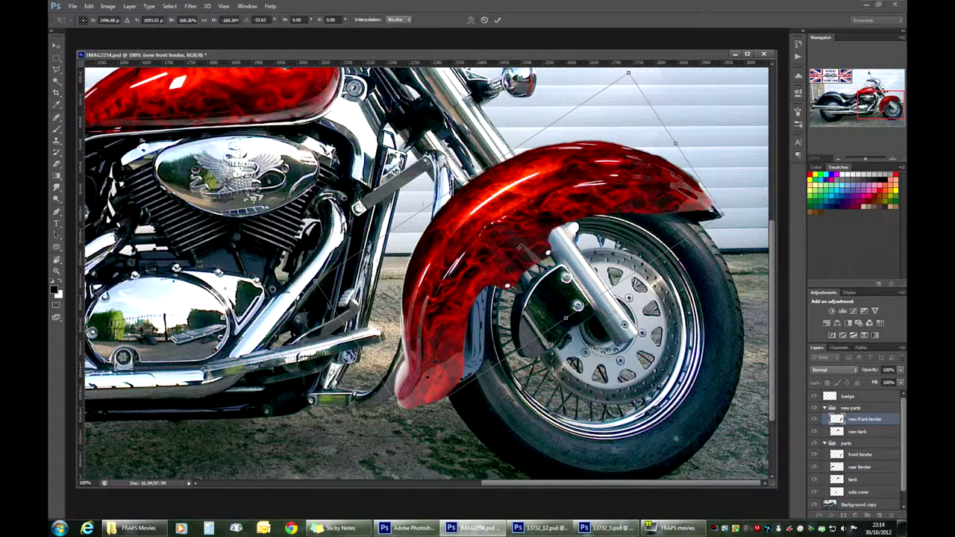
drag(579, 240, 601, 234)
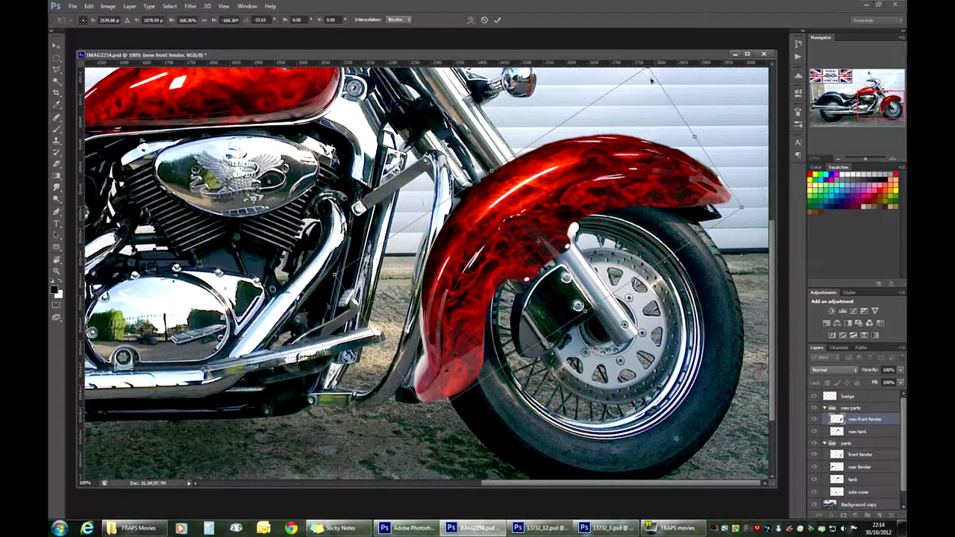
drag(648, 69, 622, 76)
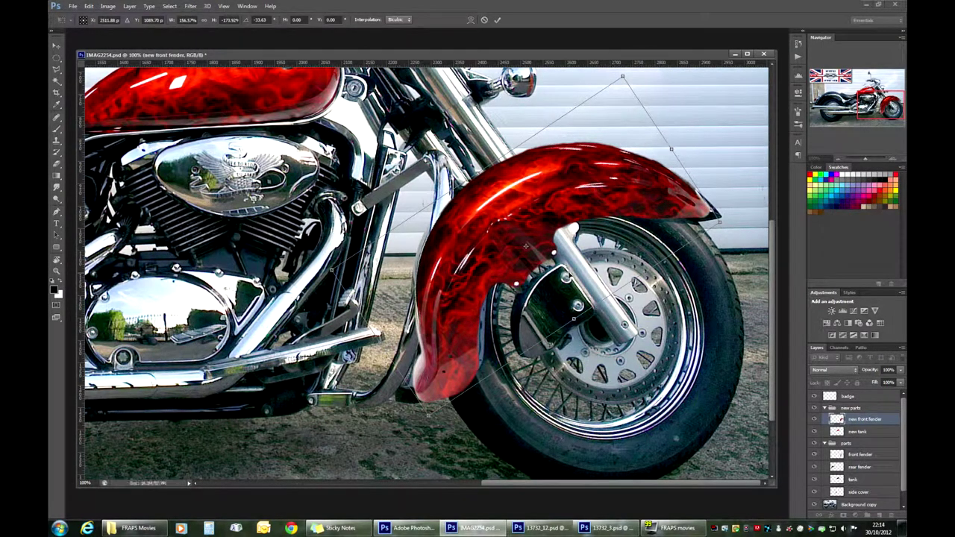
- Switch the fender transform to Warp and bend its tip and lower edge around the wheel
right_click(594, 253)
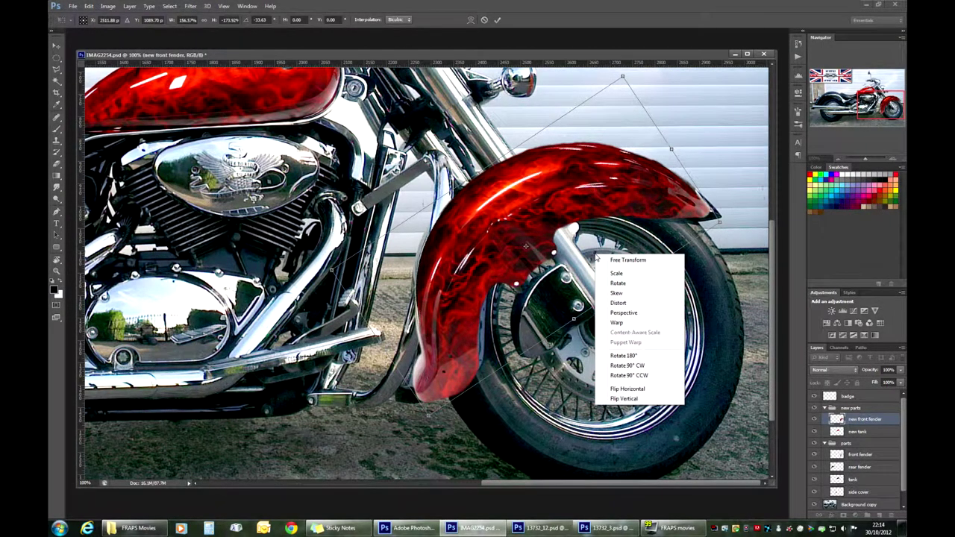
click(618, 326)
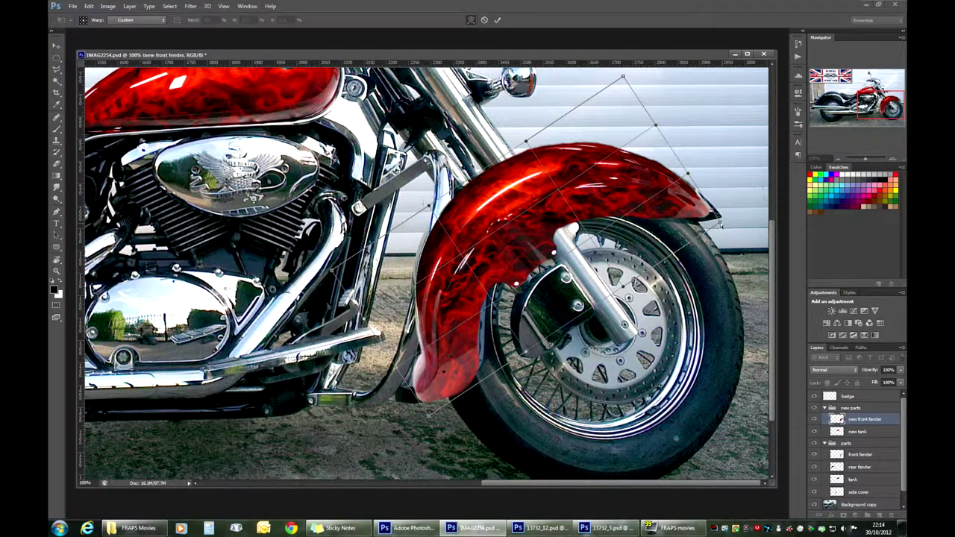
drag(721, 225, 746, 233)
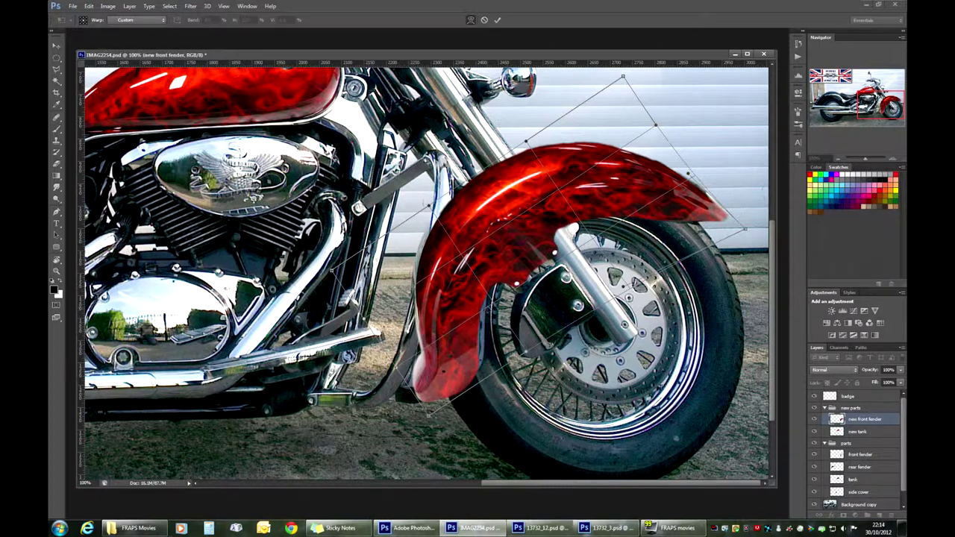
drag(494, 312, 508, 319)
drag(414, 377, 391, 378)
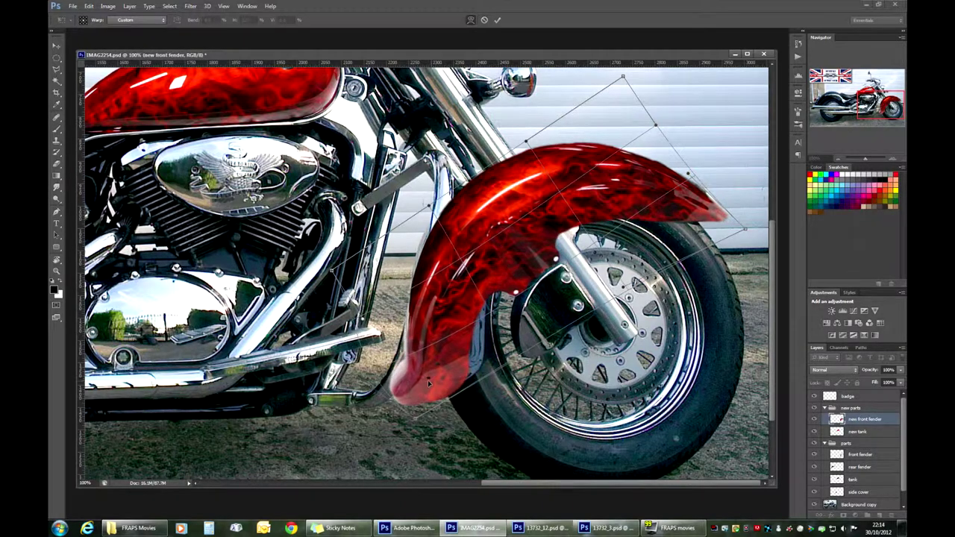
drag(486, 352, 505, 344)
drag(517, 281, 517, 258)
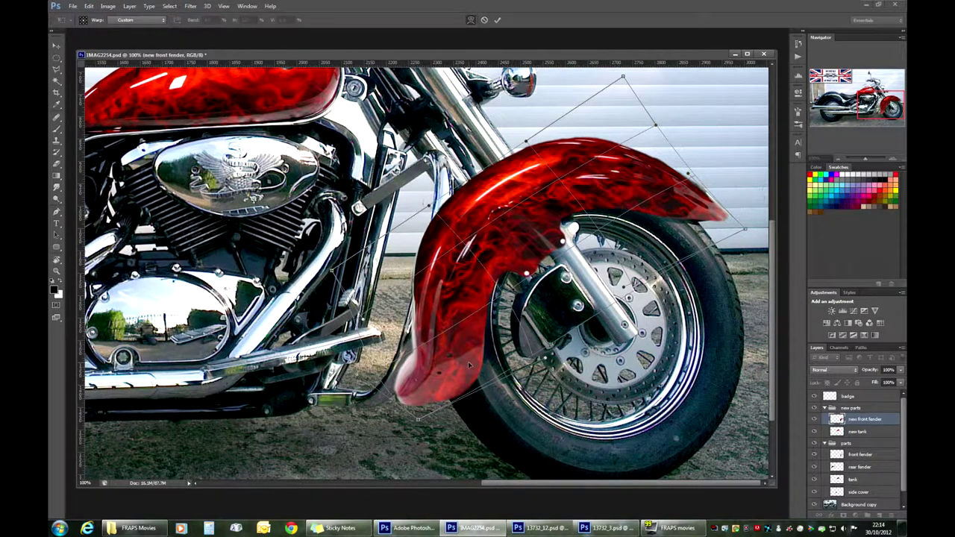
mouse_move(470, 365)
mouse_down()
mouse_move(486, 352)
mouse_move(476, 355)
mouse_up()
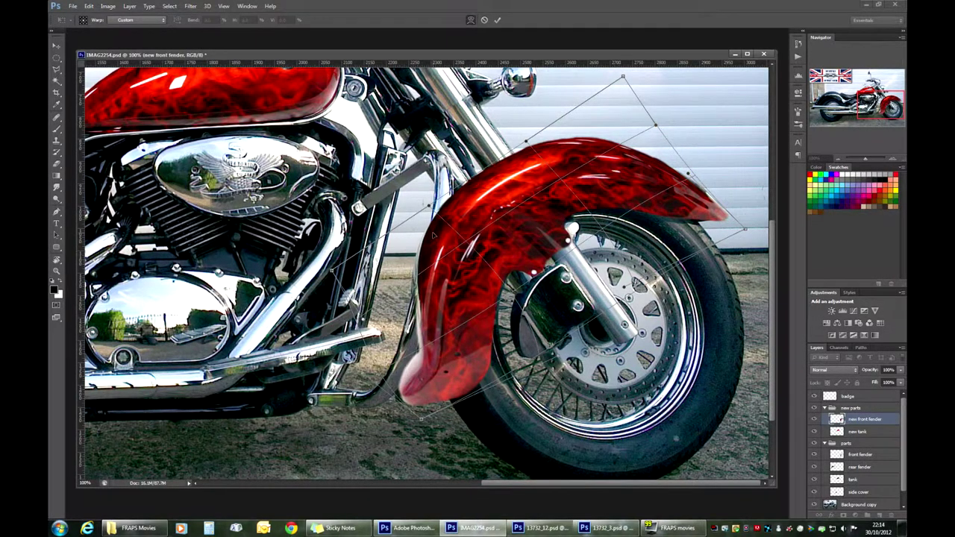
- Reshape the fender's upper arch and lower tip, then commit the warp
drag(432, 235, 423, 240)
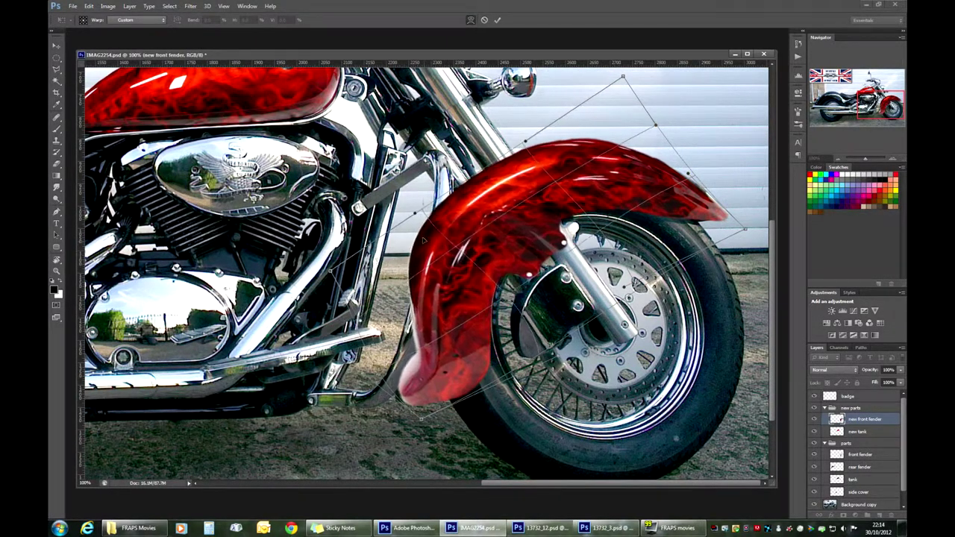
drag(525, 141, 508, 113)
drag(484, 180, 482, 176)
drag(597, 140, 583, 141)
drag(493, 173, 497, 183)
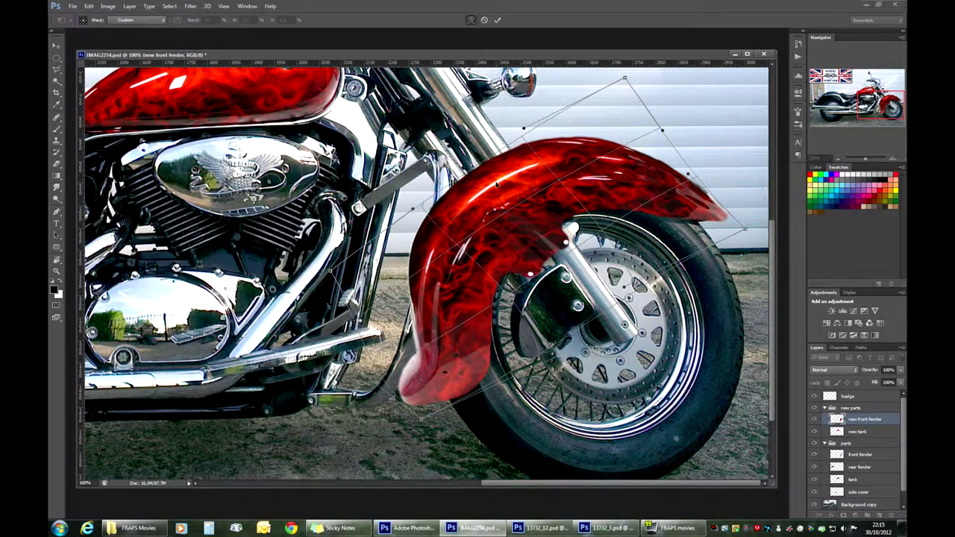
drag(418, 393, 406, 403)
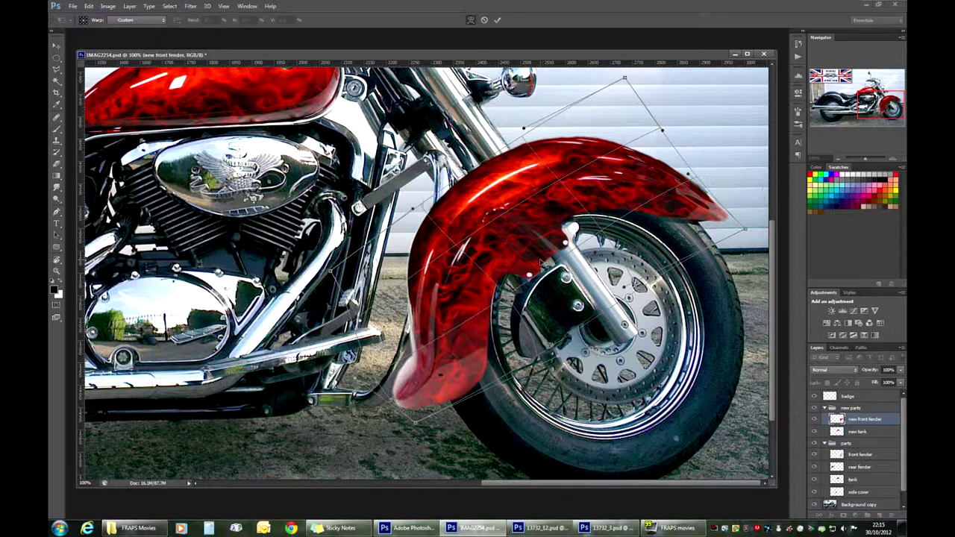
key(Return)
key(m)
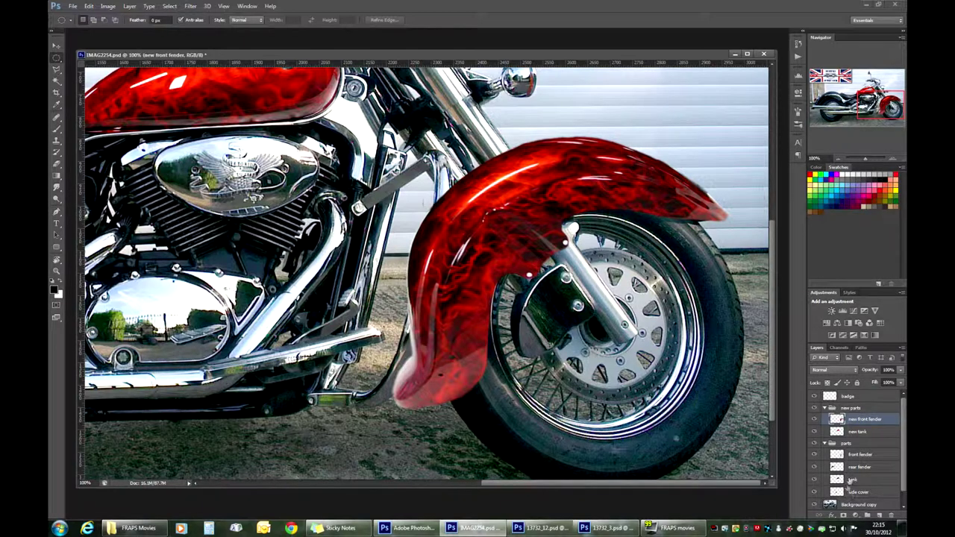
- Delete the red fender outside the original front fender's outline using its inverted selection, then deselect
click(856, 455)
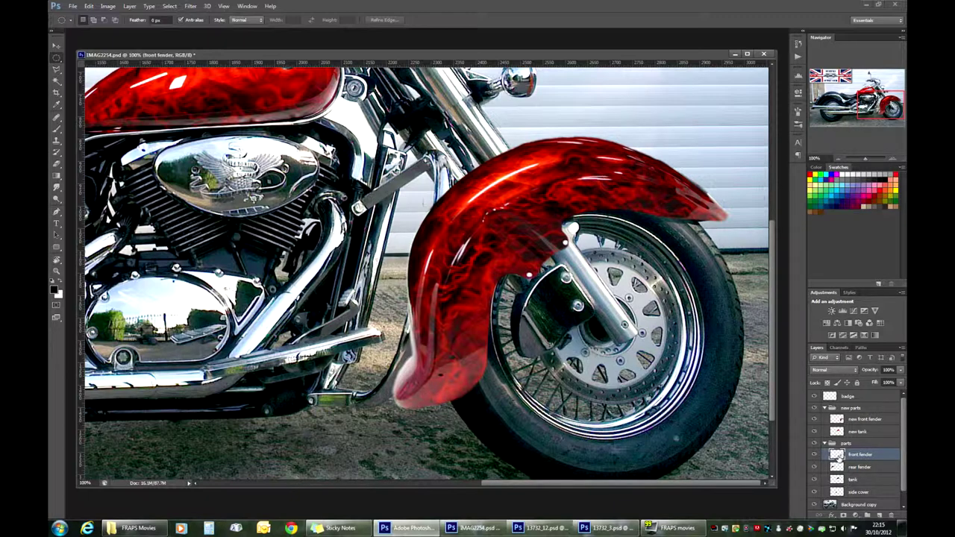
ctrl+click(838, 454)
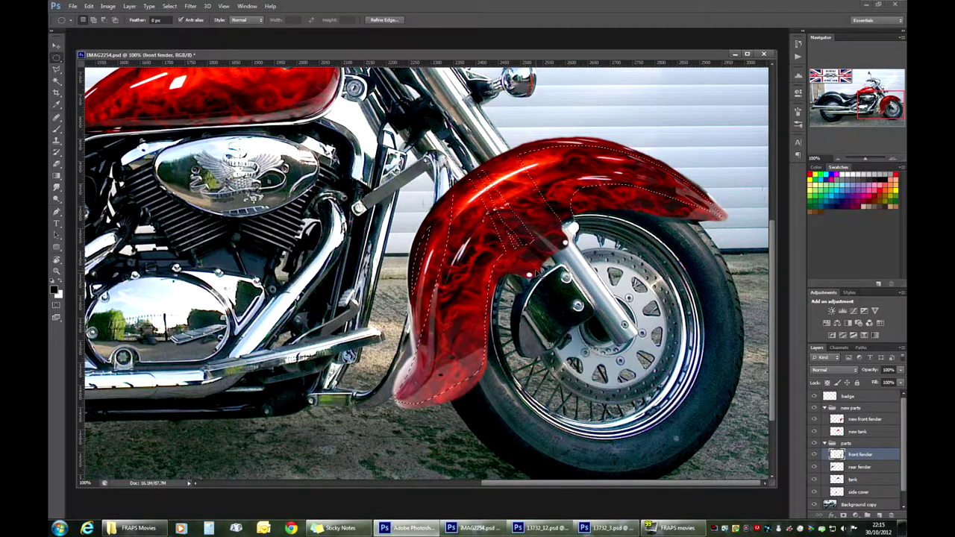
key(ctrl+shift+i)
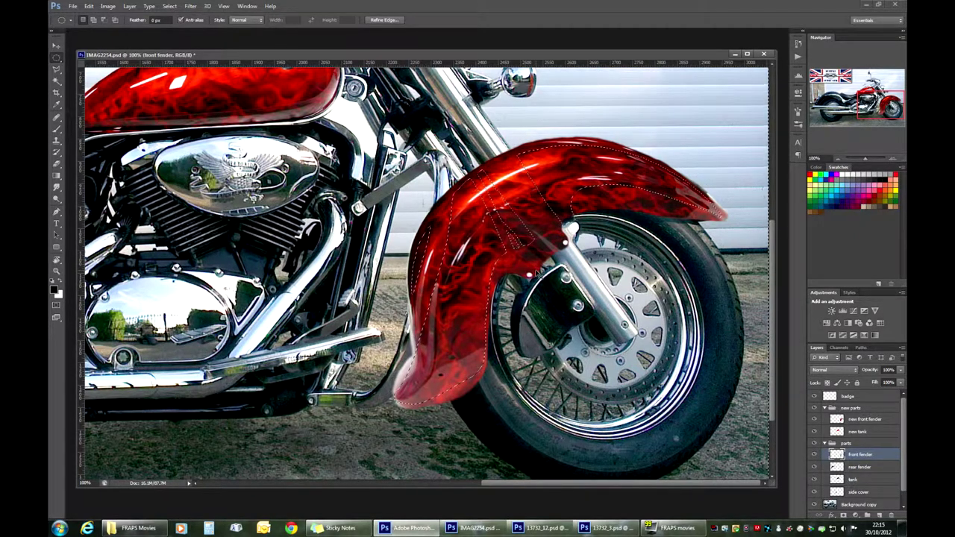
click(872, 421)
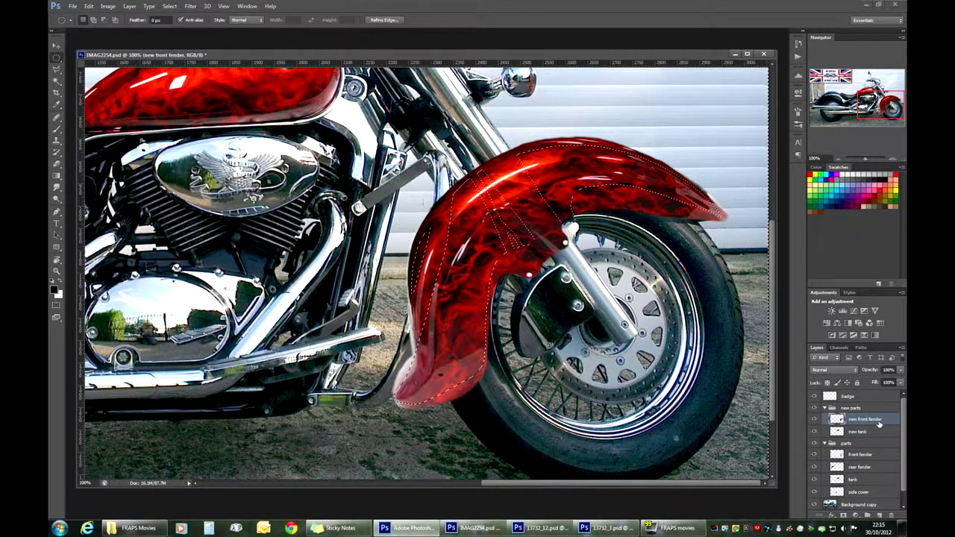
key(Delete)
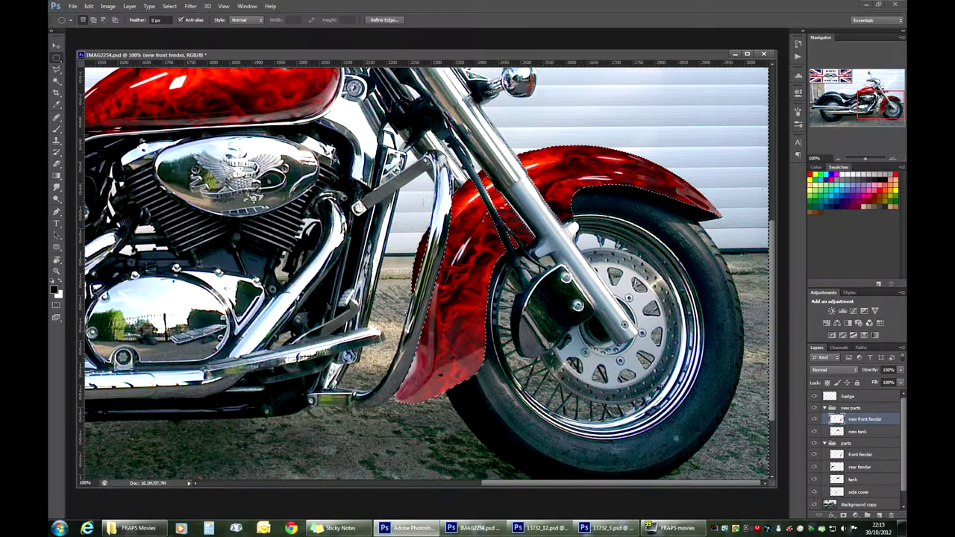
key(ctrl+d)
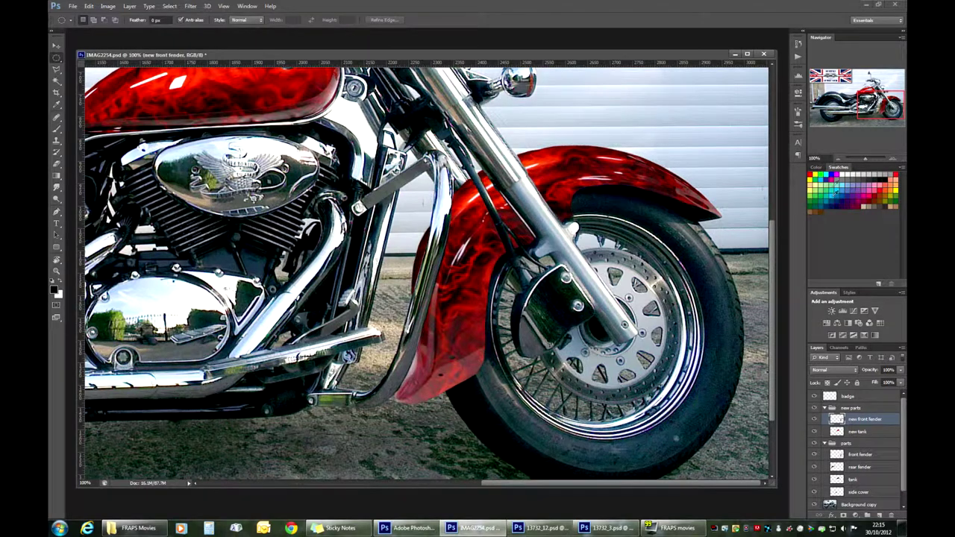
- Recenter the view on the front wheel and bring the 13732_3.psd fender document forward
click(839, 159)
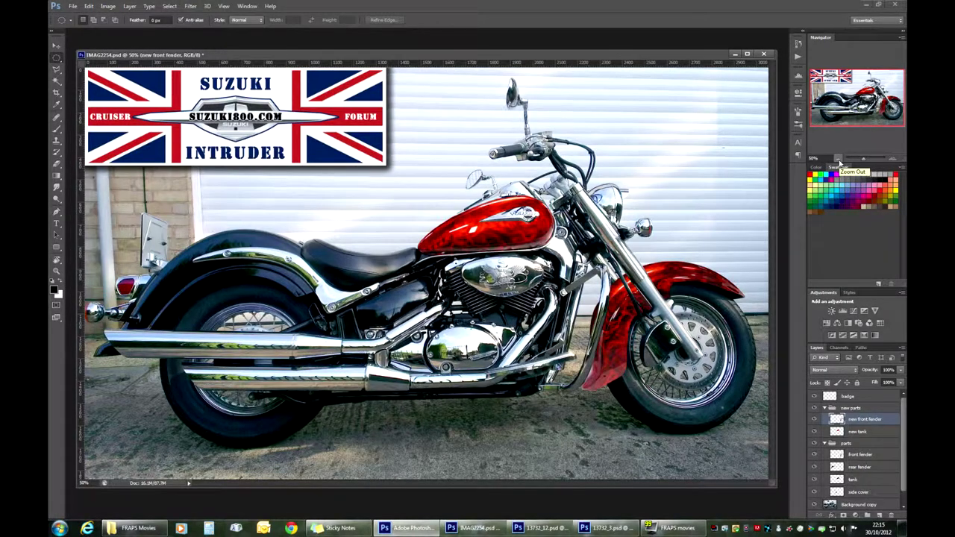
click(894, 160)
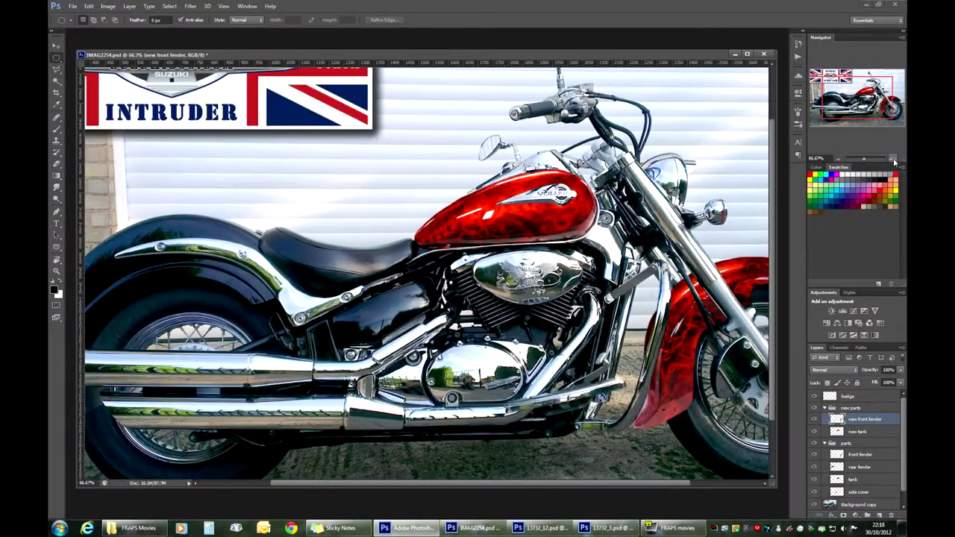
drag(849, 115, 877, 116)
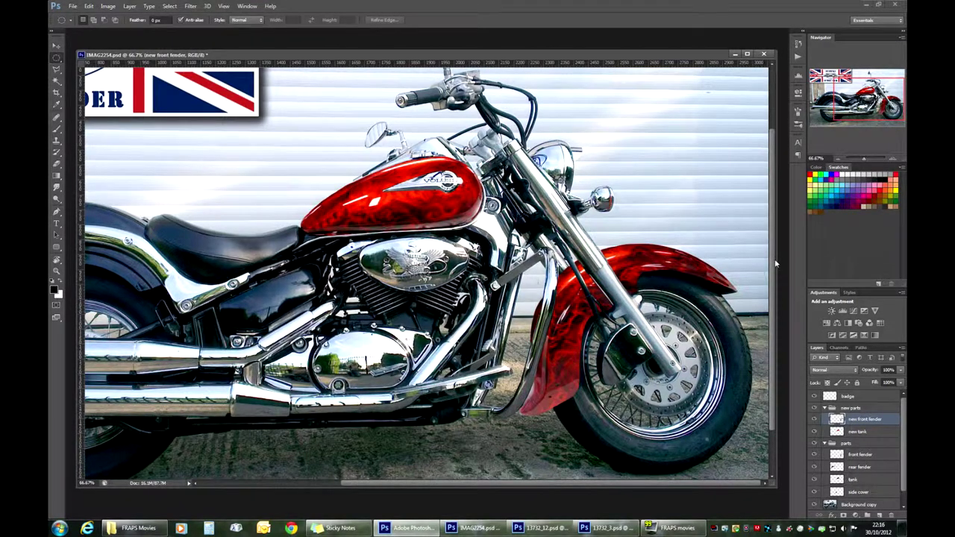
click(608, 527)
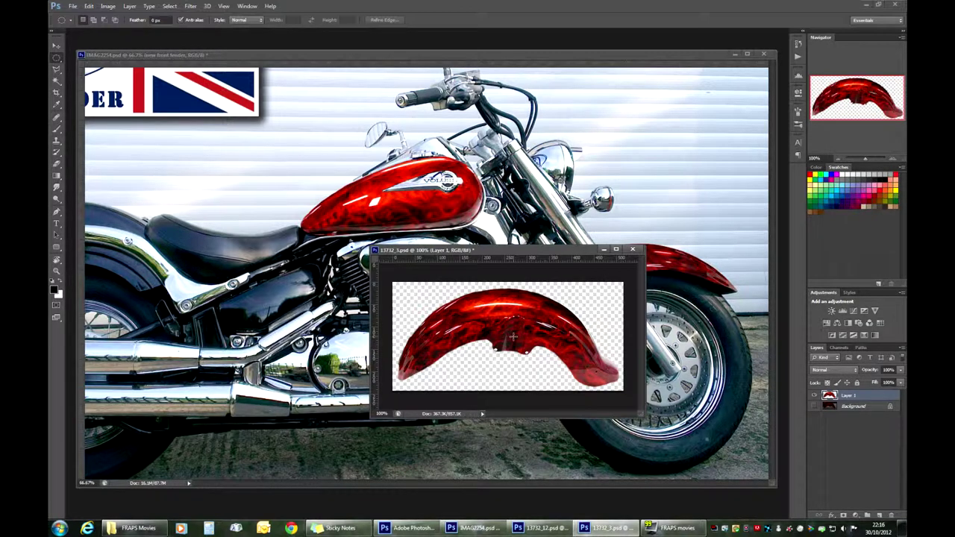
- Bring the IMAG2254.psd motorbike document back in front of 13732_3.psd
click(587, 54)
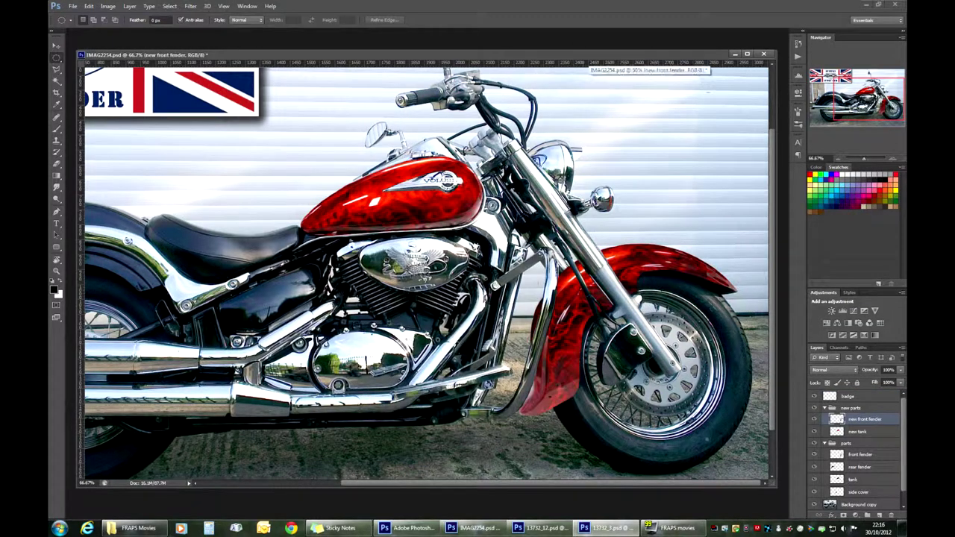